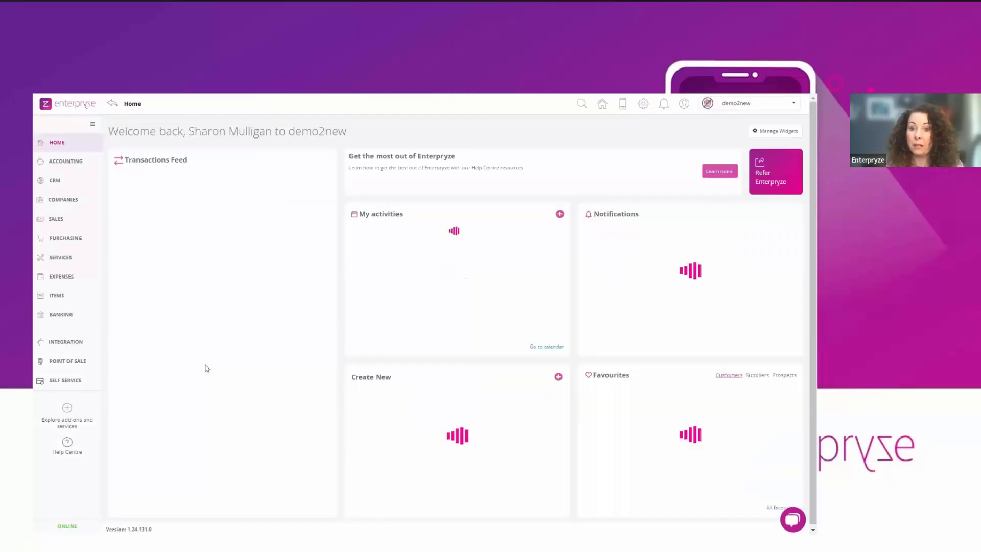
# Switch the active organisation to Worldwide and open its organisation settings.
pyautogui.click(724, 105)
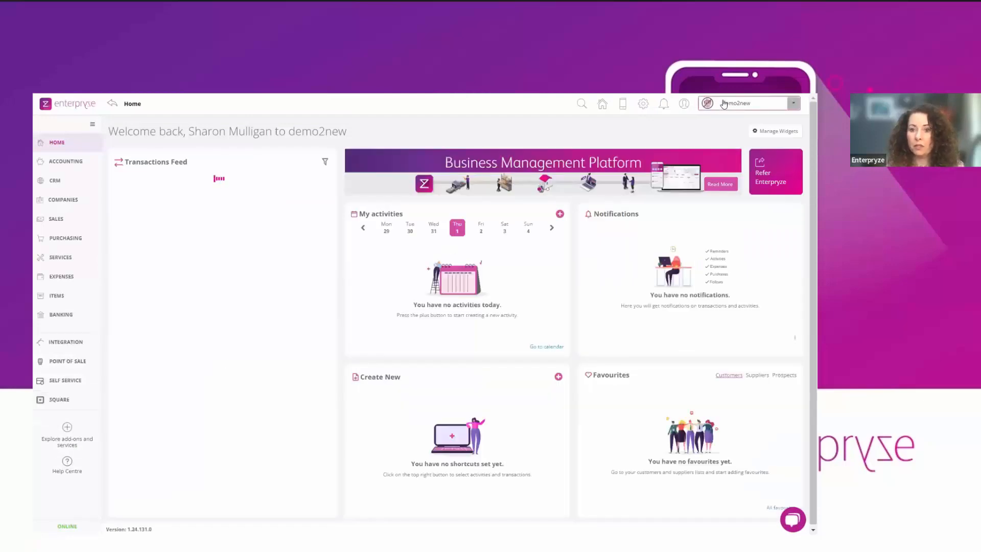
pyautogui.click(733, 136)
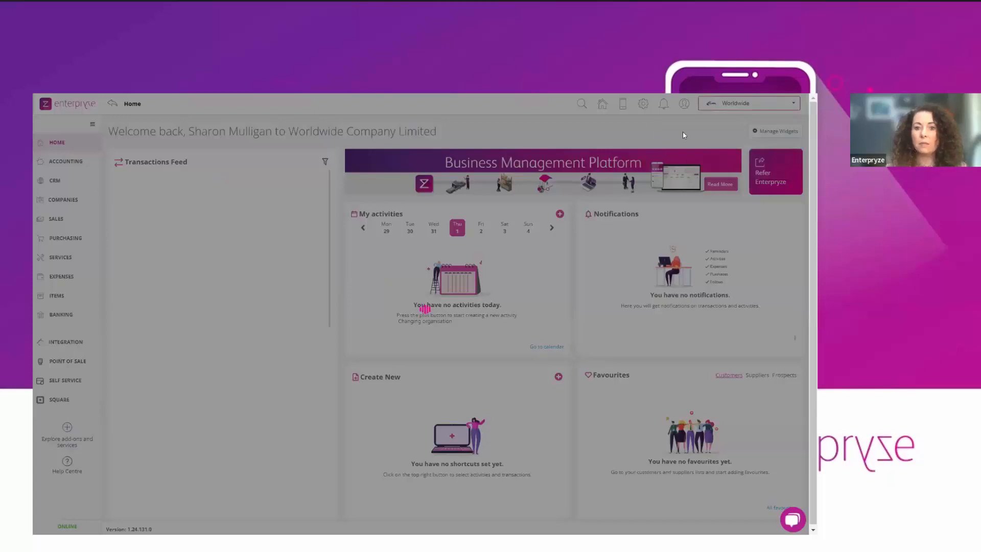
pyautogui.click(643, 105)
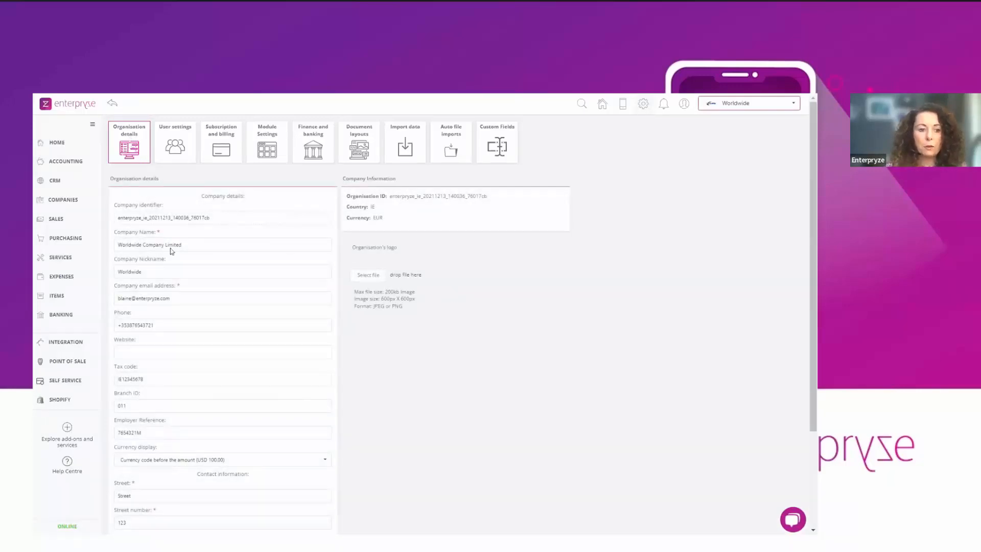
# Check the Employer Reference in the organisation details and save the details.
pyautogui.scroll(-2, 174, 259)
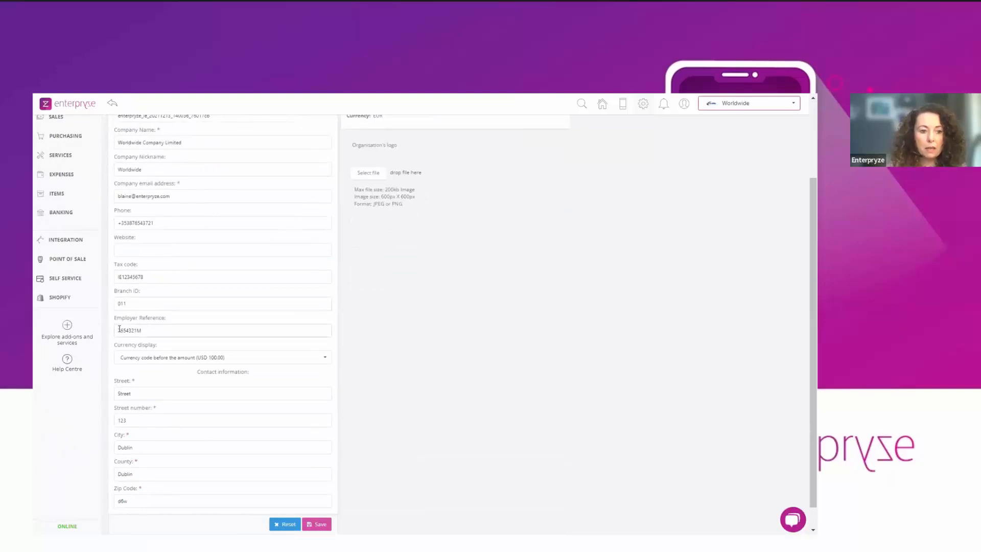
pyautogui.moveTo(114, 320); pyautogui.dragTo(92, 333)
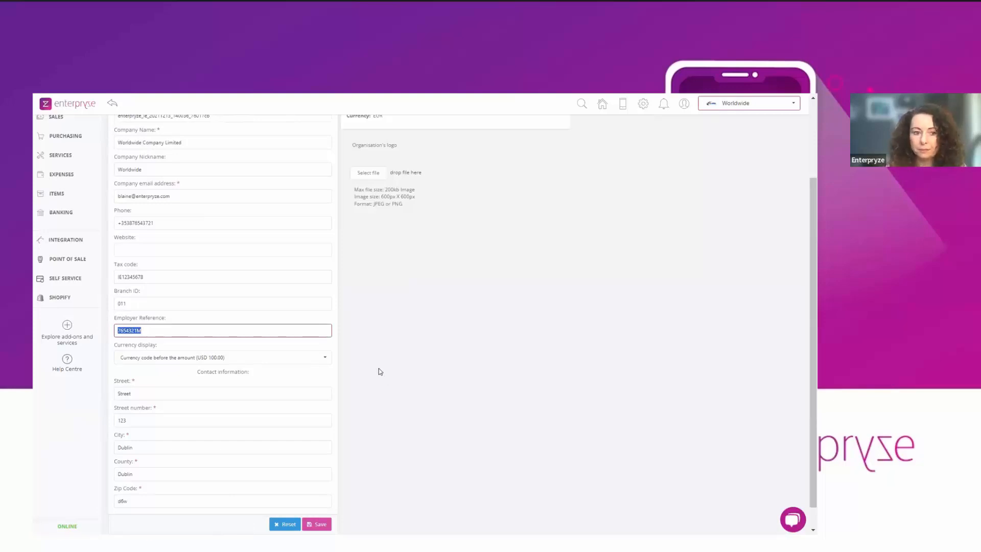
pyautogui.scroll(-1, 357, 373)
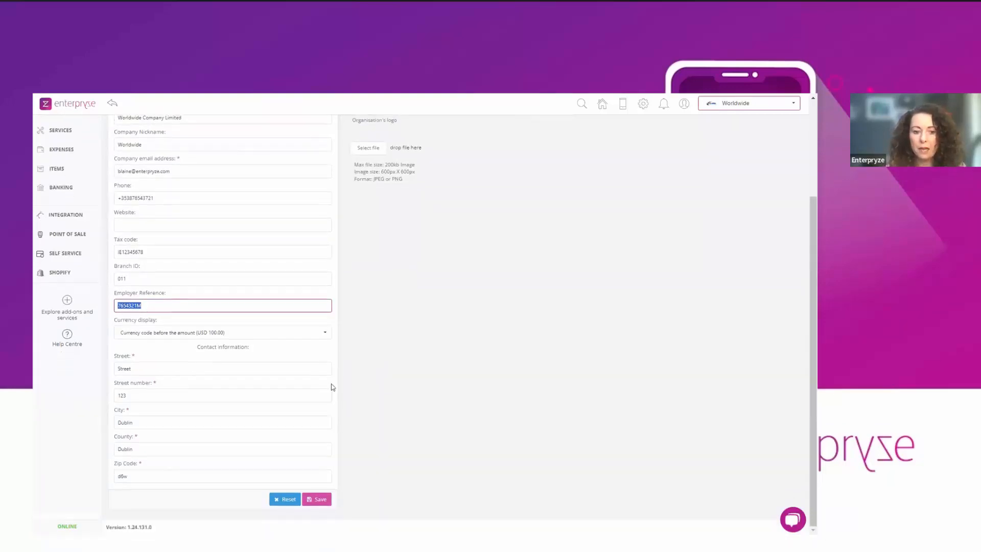
pyautogui.scroll(2, 307, 361)
pyautogui.scroll(-2, 332, 419)
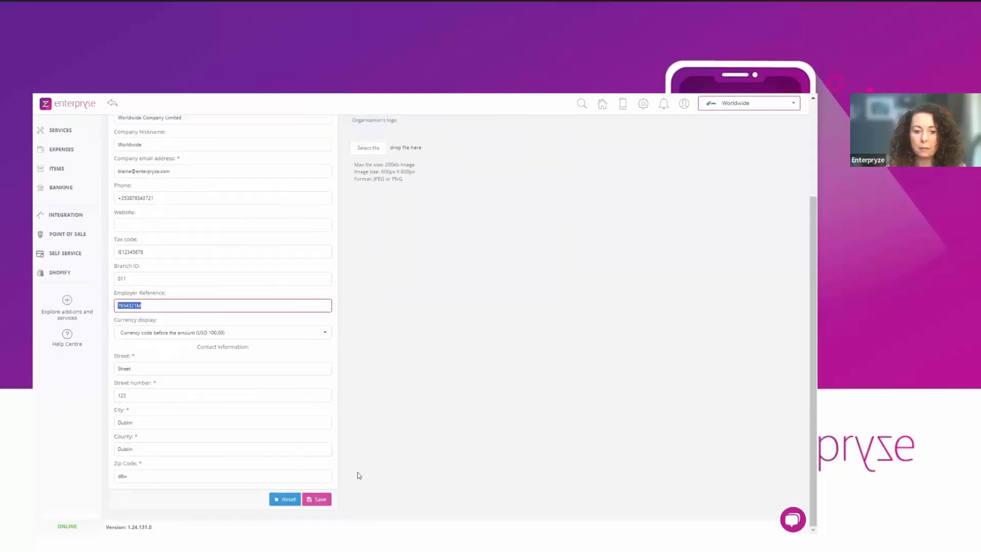
pyautogui.click(318, 499)
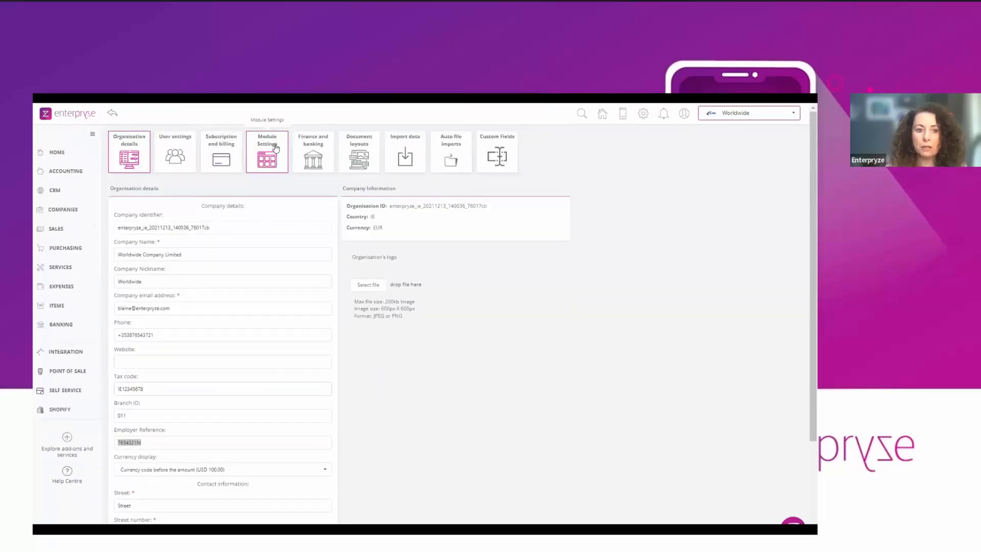
# Open the expense user assignments from the Expense module settings and sort the users by PPSN.
pyautogui.click(275, 148)
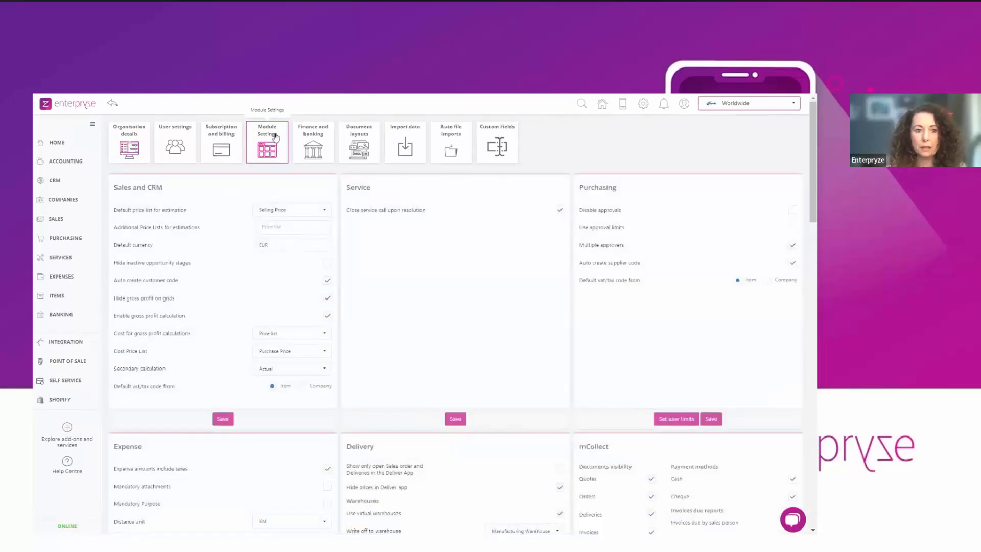
pyautogui.scroll(-5, 275, 137)
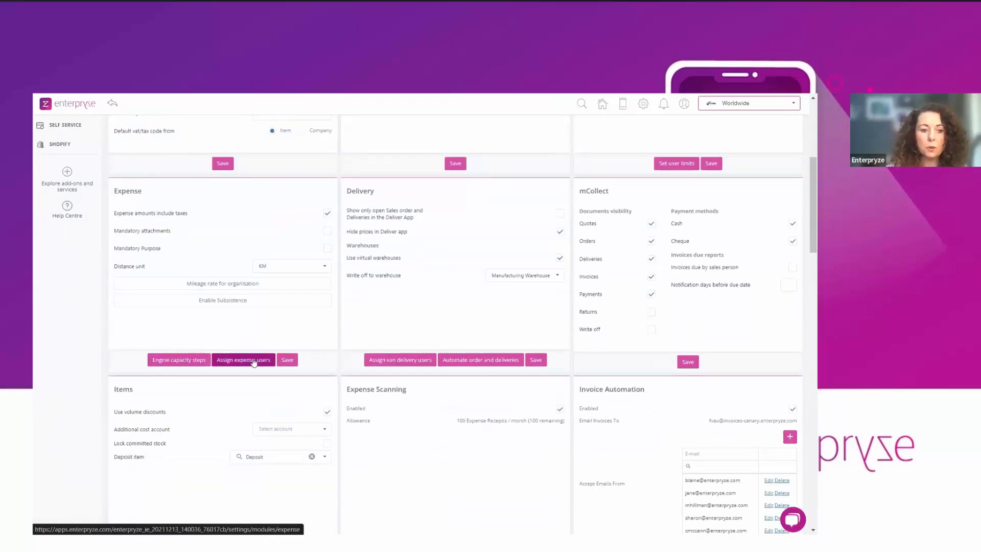
pyautogui.click(253, 361)
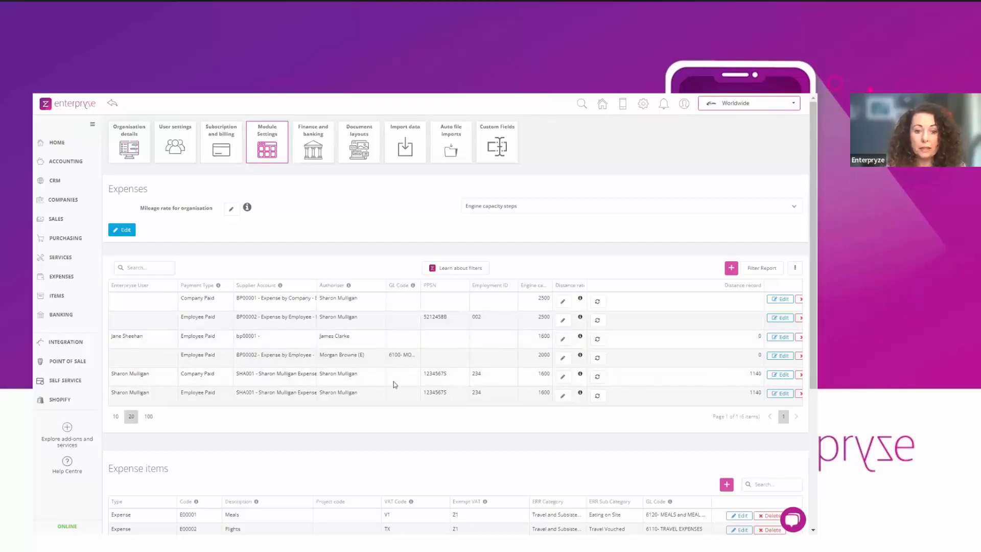
pyautogui.click(434, 288)
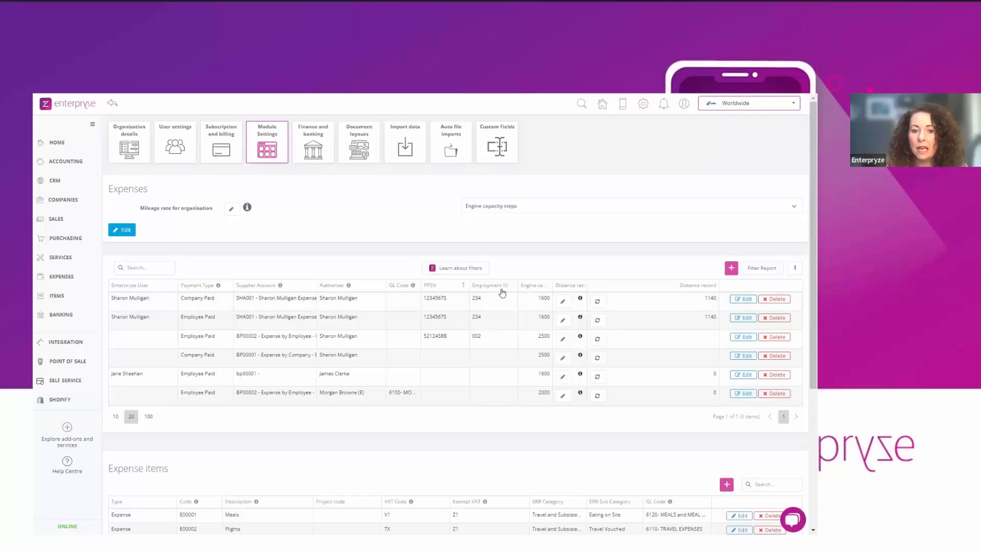
# Open the Employee Paid row with supplier account SHA001 for editing, check its PPSN and Employment ID, and save the row.
pyautogui.click(745, 318)
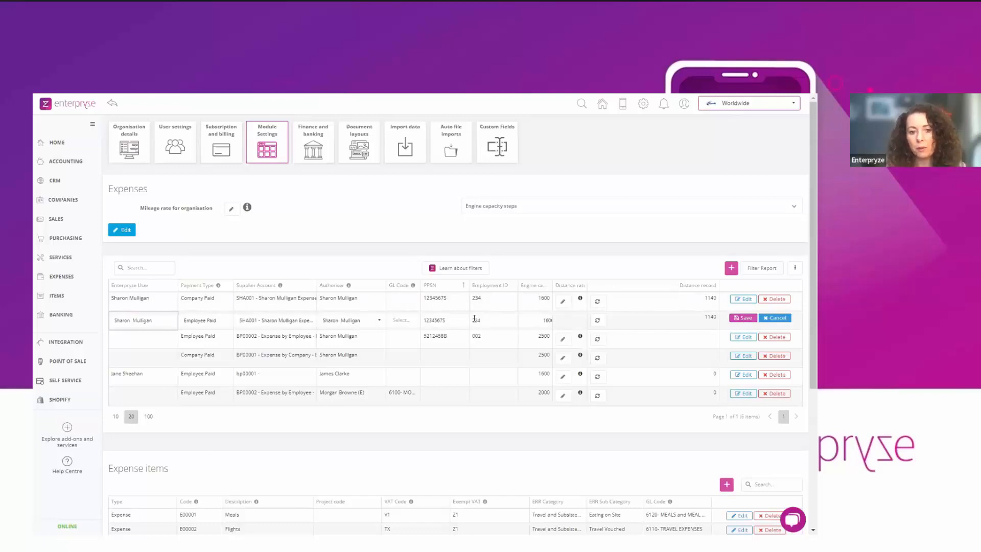
pyautogui.press('Tab')
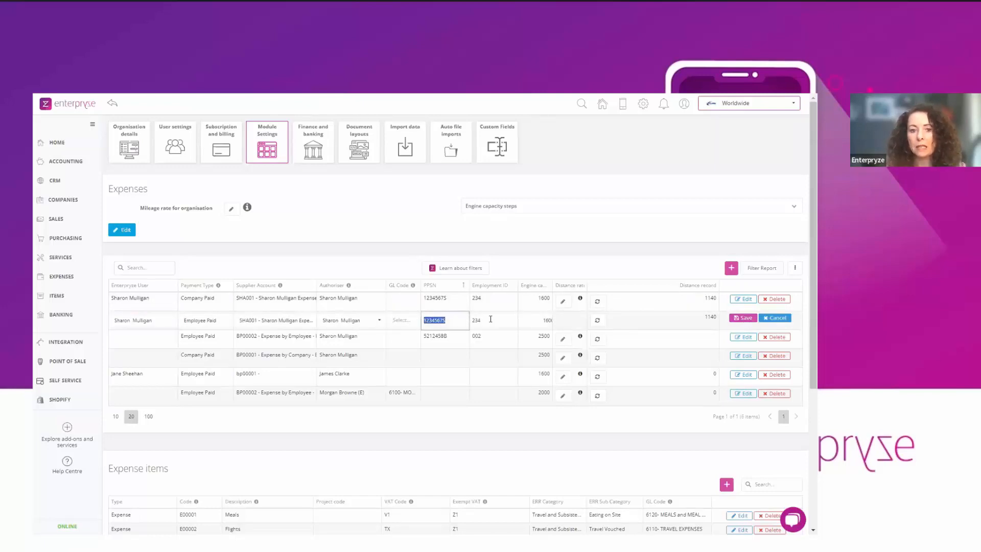
pyautogui.click(474, 320)
pyautogui.doubleClick(474, 321)
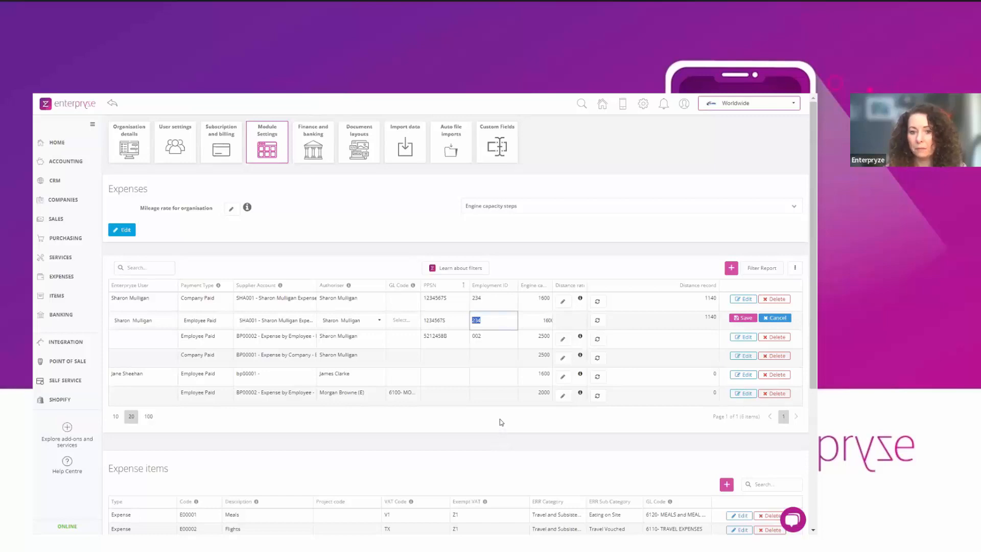
pyautogui.click(432, 319)
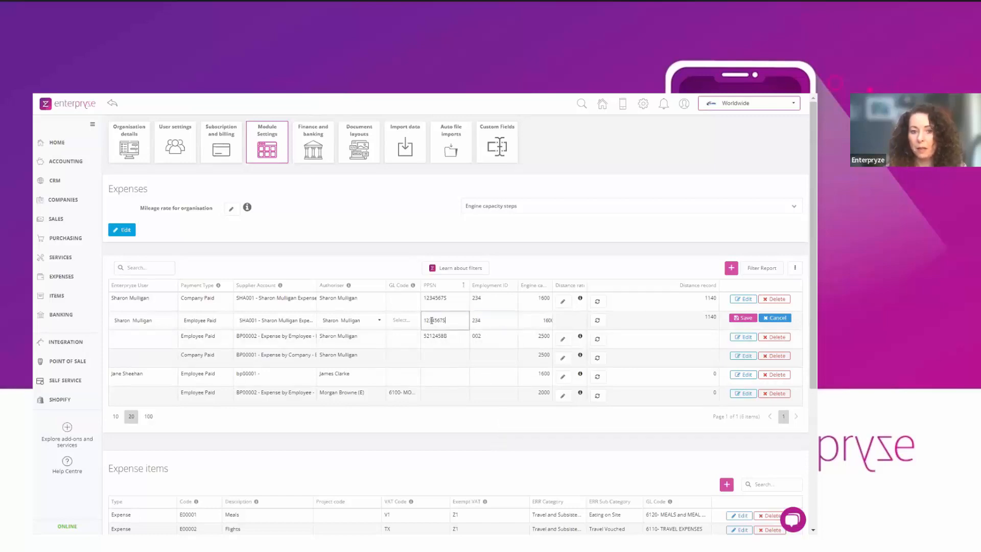
pyautogui.click(745, 318)
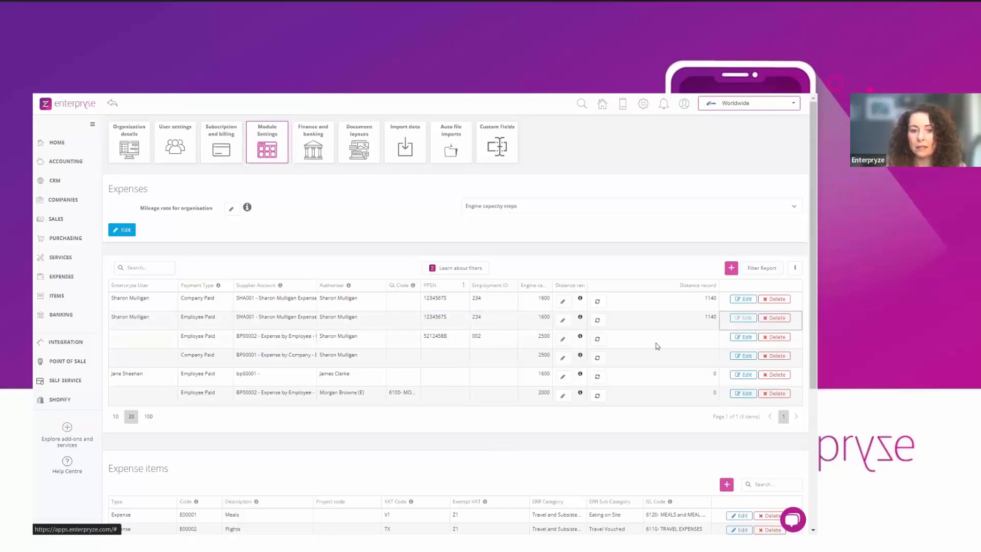
# Set the ERR category of the Training expense item to Small Benefits Exemption and save the item.
pyautogui.scroll(-3, 619, 361)
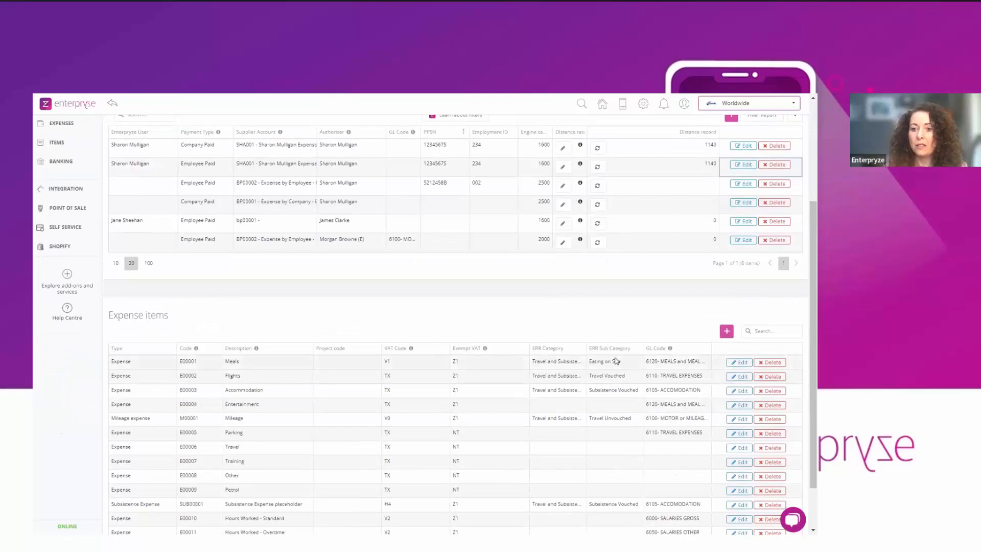
pyautogui.scroll(-1, 617, 361)
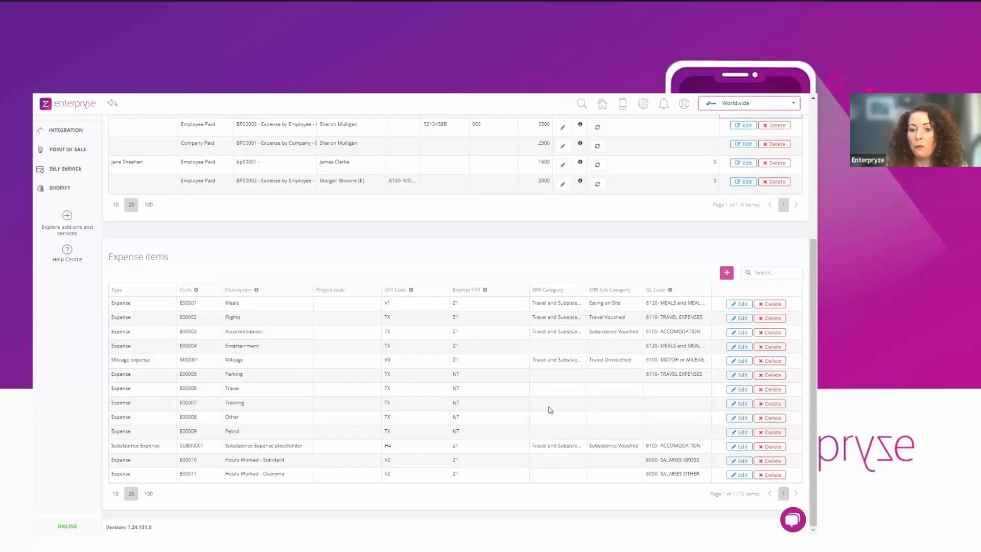
pyautogui.click(738, 405)
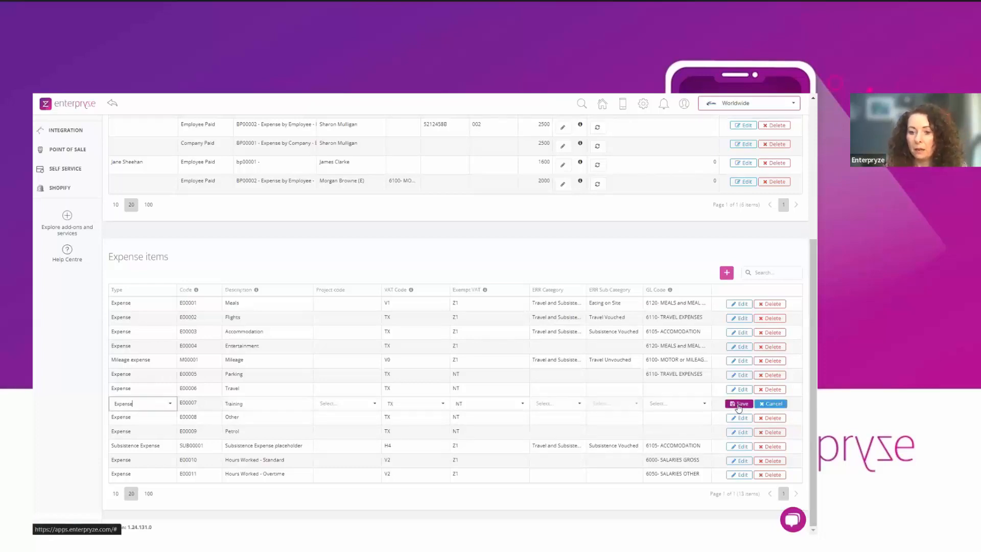
pyautogui.click(579, 405)
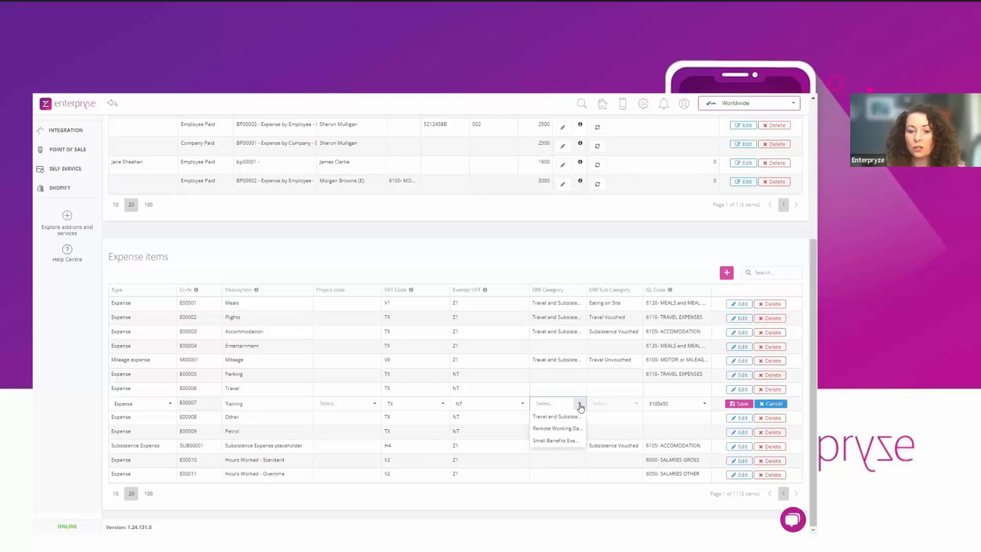
pyautogui.click(573, 442)
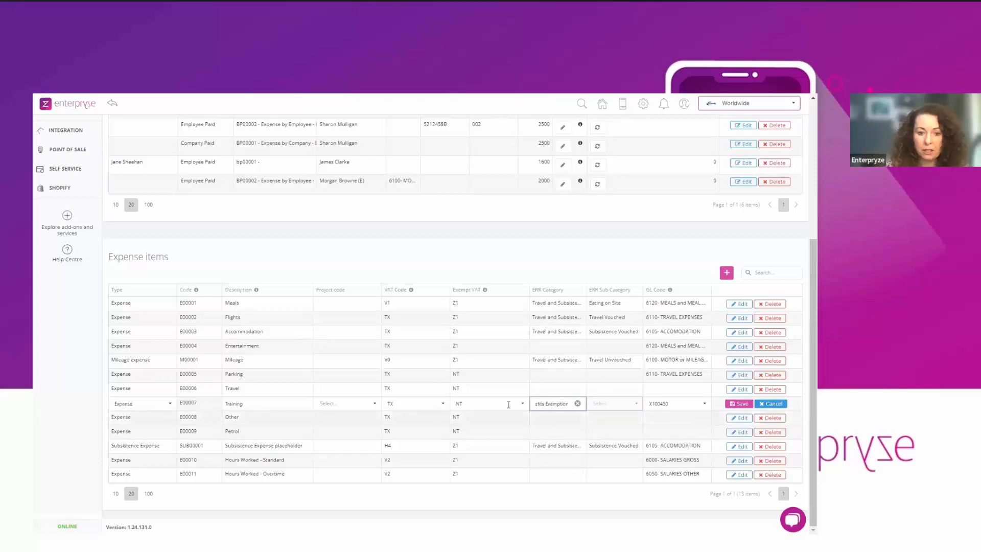
pyautogui.click(630, 404)
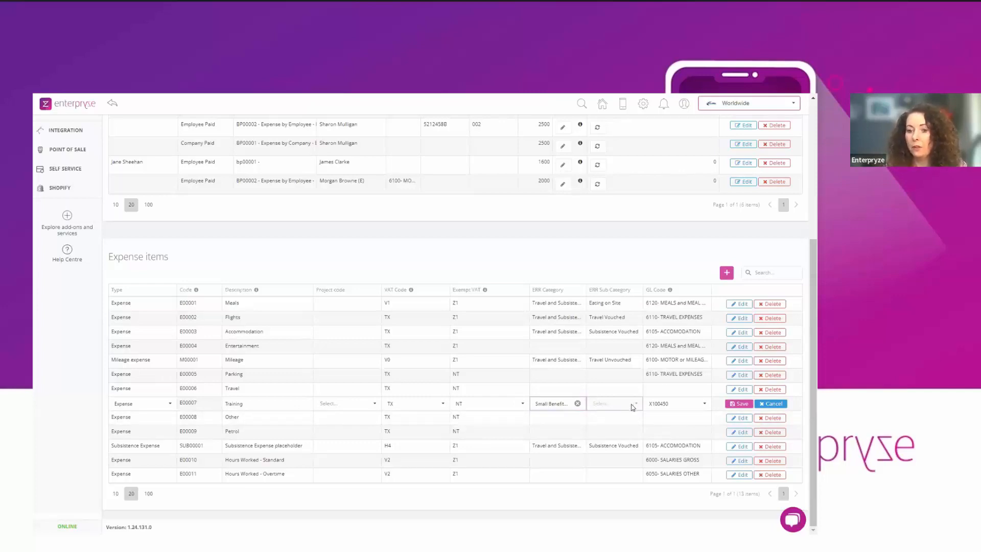
pyautogui.click(742, 403)
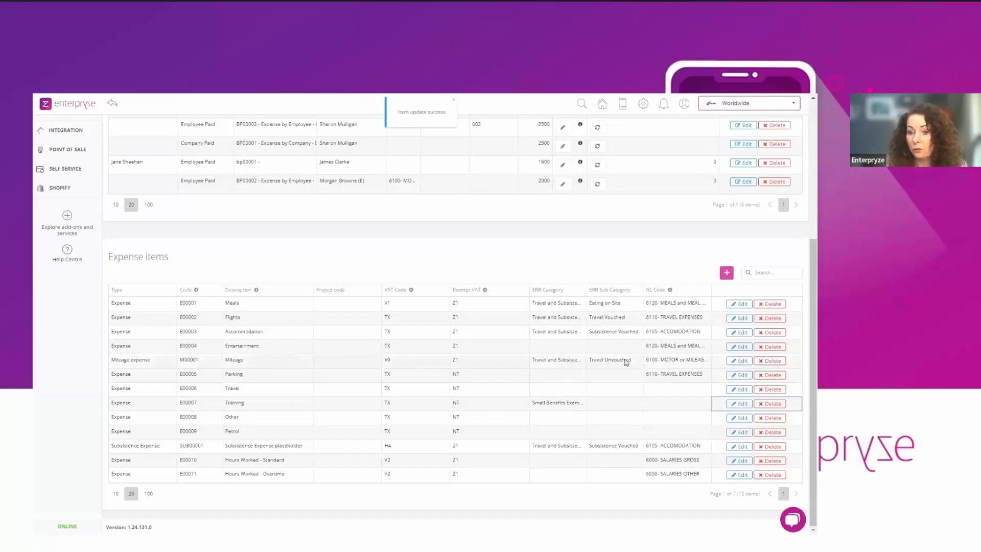
# Assign the Mileage expense item the Travel and Subsistence ERR category with the Travel Unvouched sub category, and save it.
pyautogui.click(741, 362)
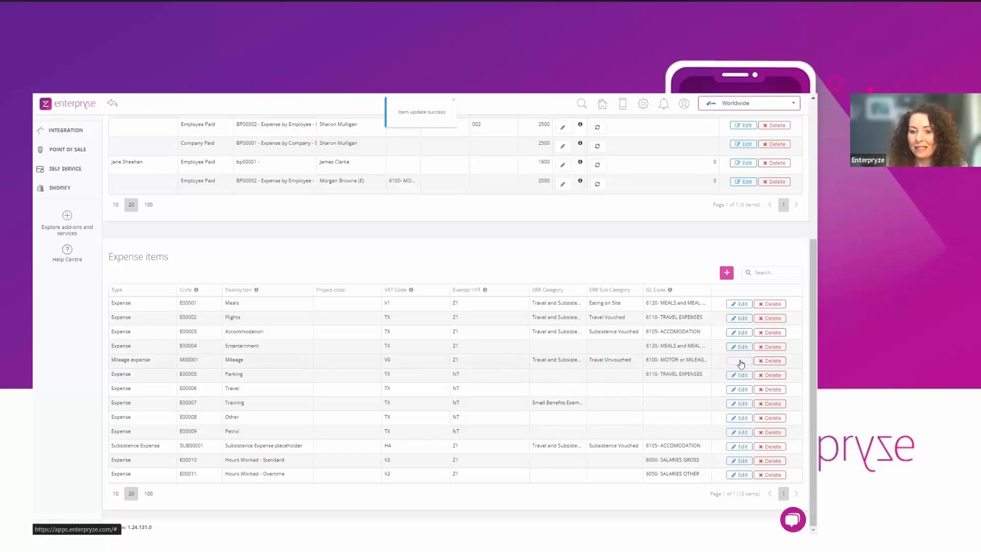
pyautogui.click(555, 363)
pyautogui.click(557, 375)
pyautogui.click(612, 362)
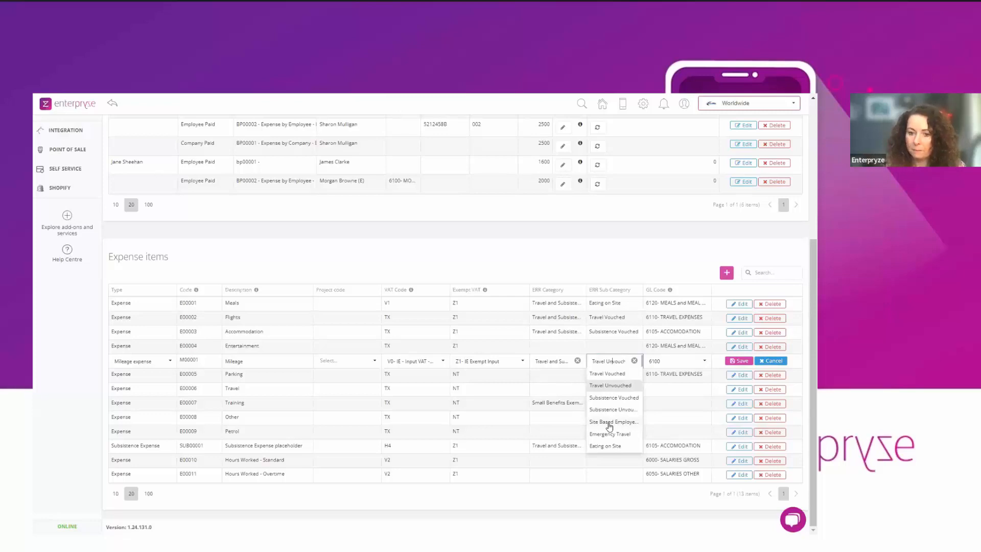
pyautogui.click(613, 385)
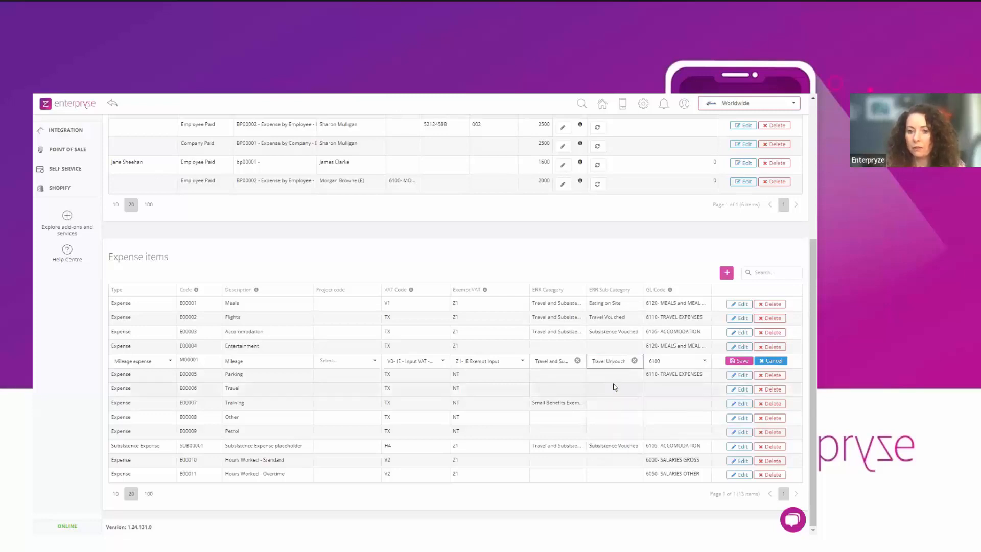
pyautogui.click(738, 361)
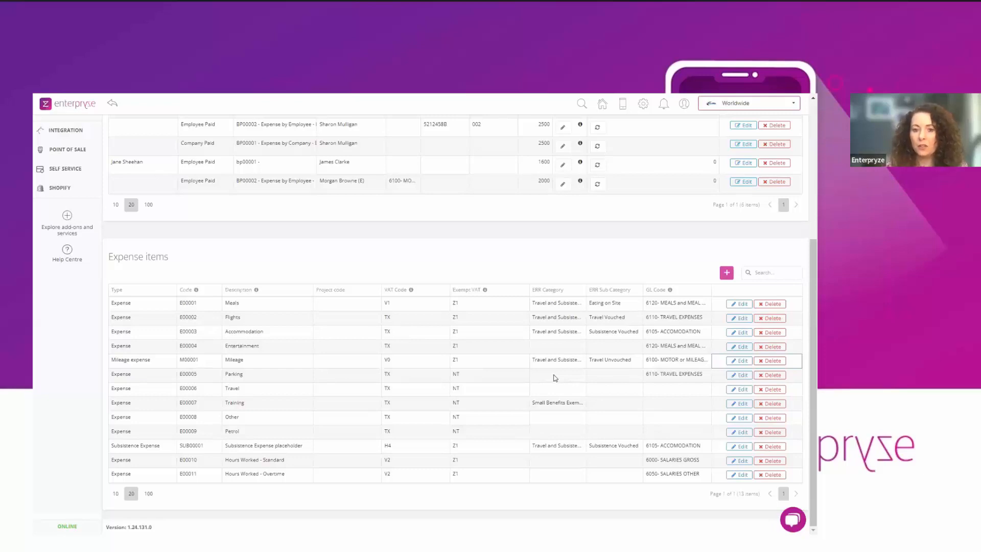
# Review the PPSN and Employment ID of the expense users and the ERR categories of the expense items.
pyautogui.scroll(4, 554, 377)
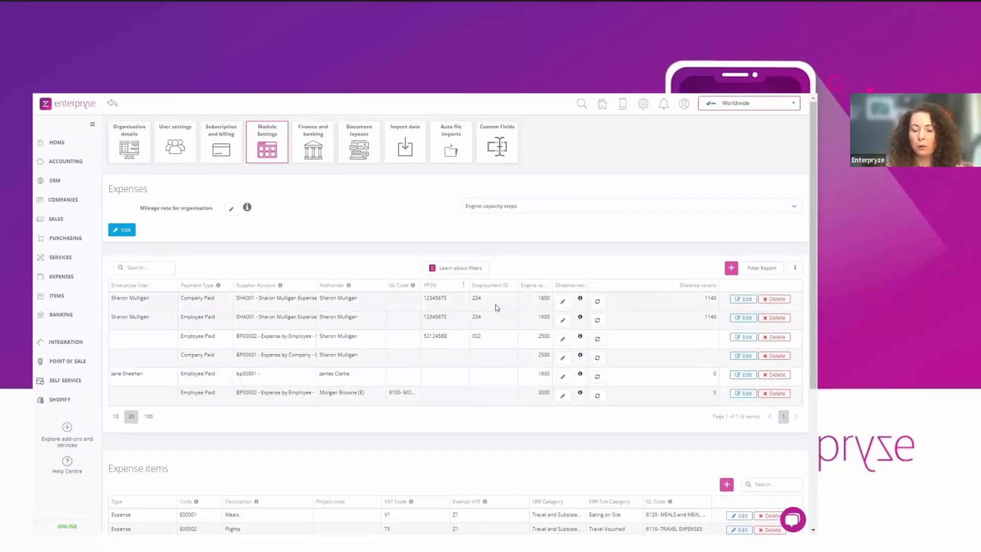
pyautogui.scroll(-4, 503, 335)
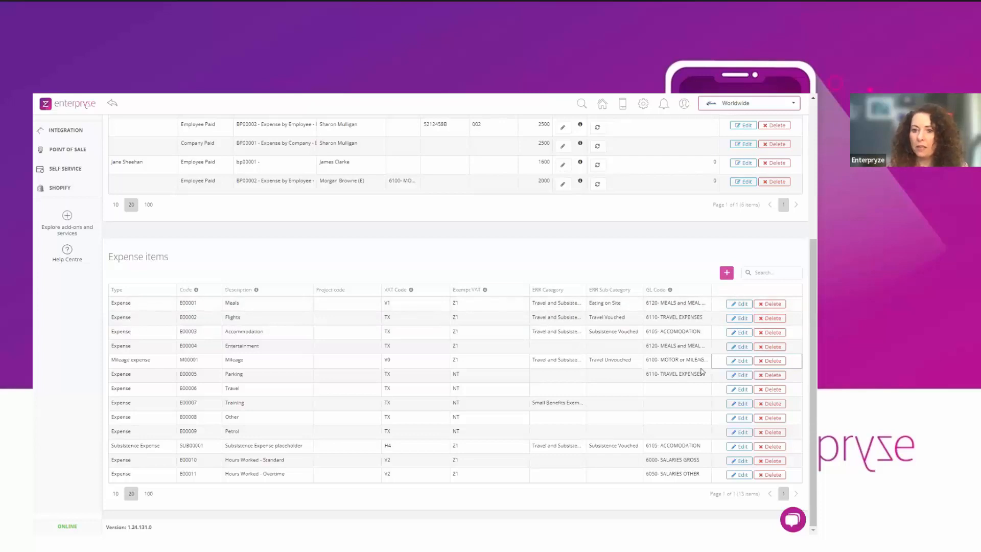
pyautogui.scroll(2, 678, 277)
pyautogui.scroll(2, 677, 278)
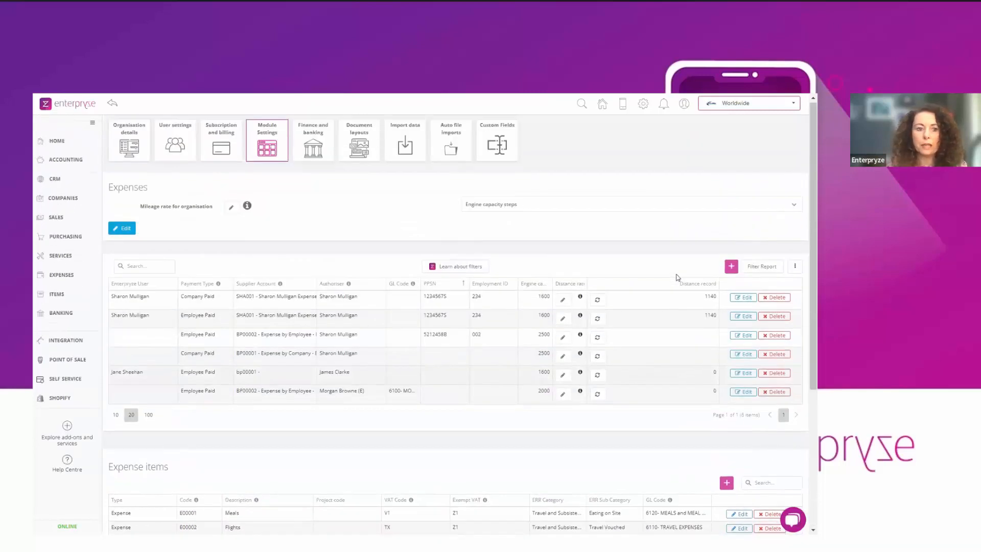
pyautogui.scroll(-1, 644, 312)
pyautogui.scroll(-3, 645, 311)
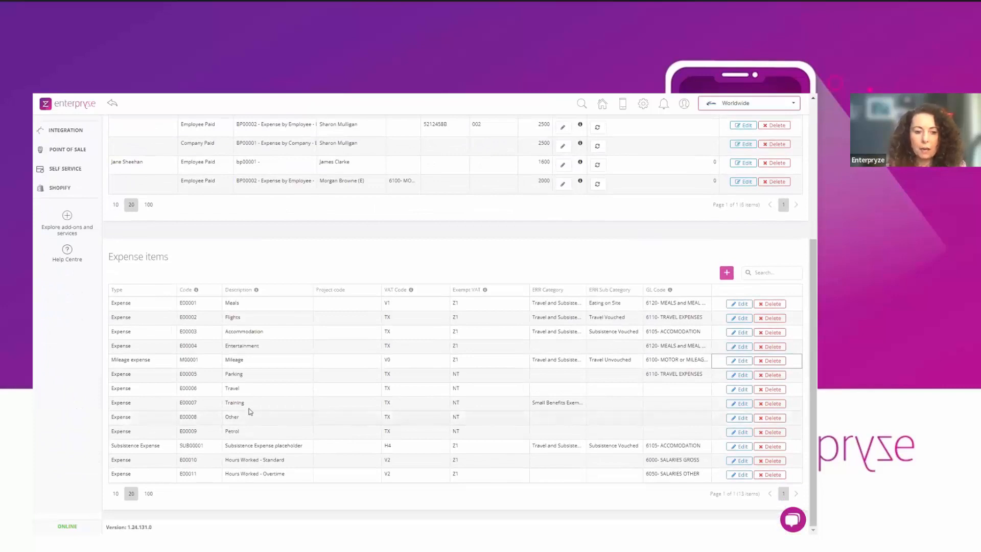
pyautogui.scroll(4, 398, 346)
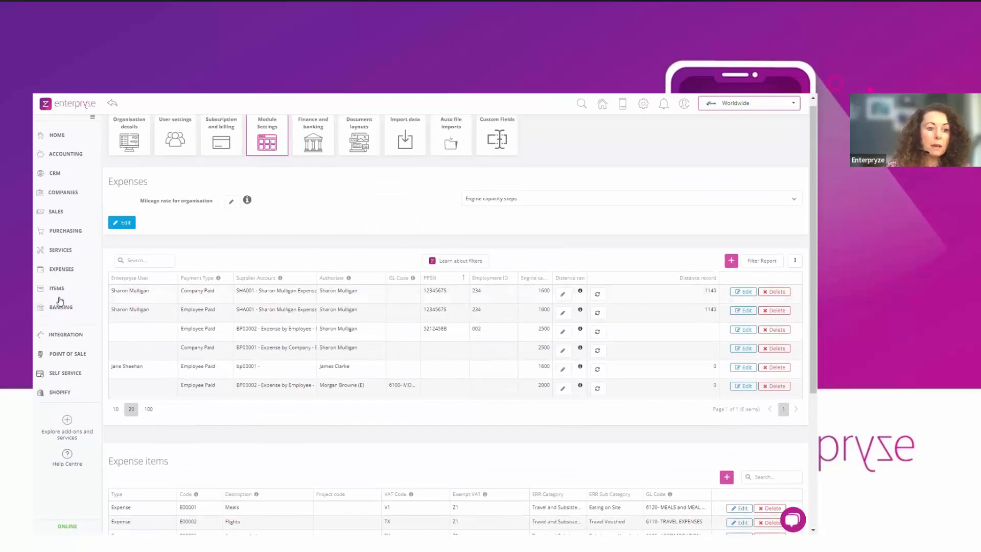
# Start a new receipt expense in My Expenses.
pyautogui.click(68, 274)
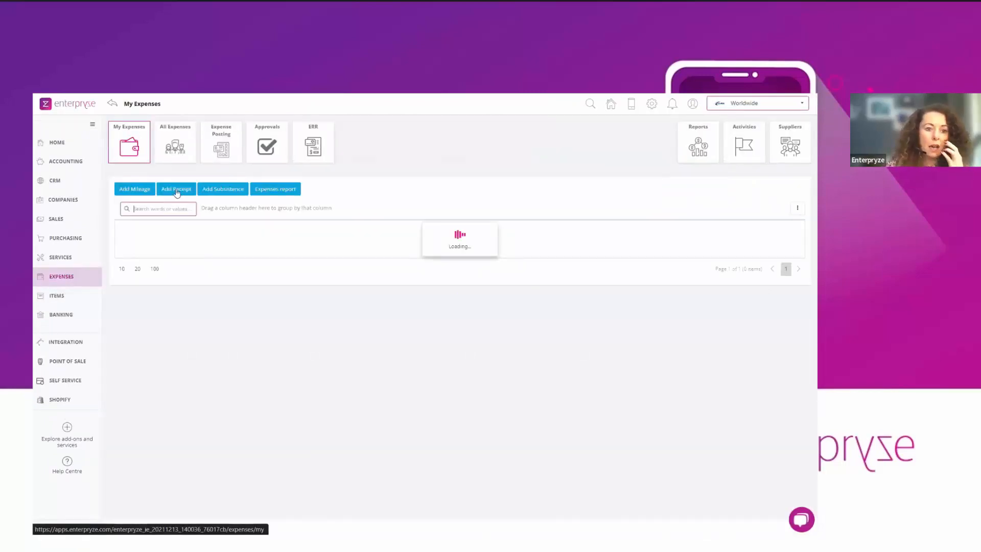
pyautogui.click(178, 195)
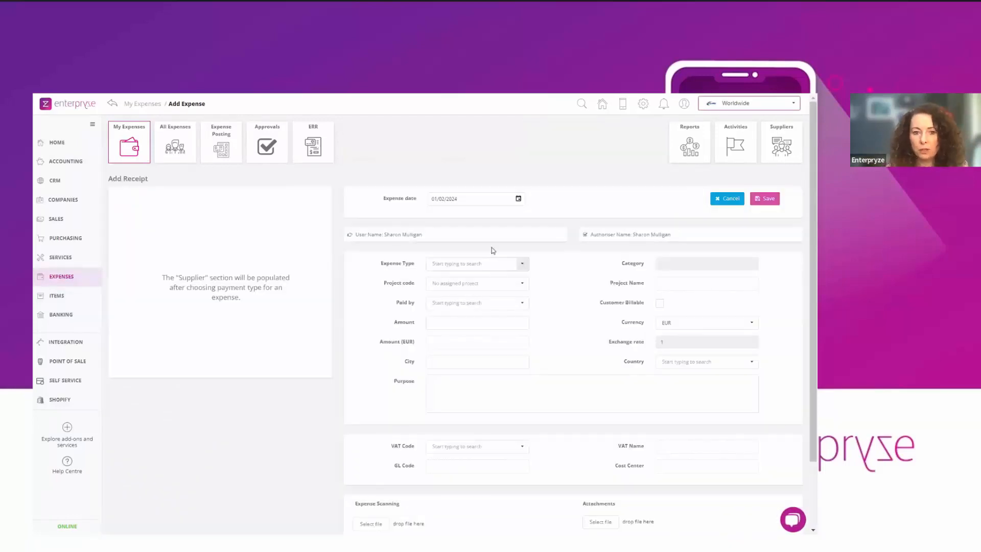
# Set the receipt's expense date to 31/01/2024 and its expense type to E00007 - Training.
pyautogui.click(518, 200)
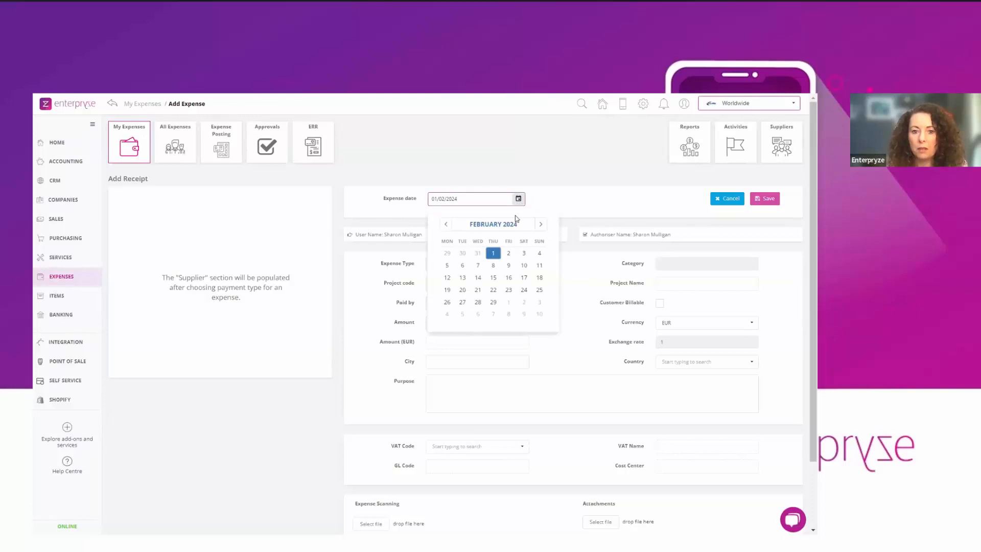
pyautogui.click(446, 225)
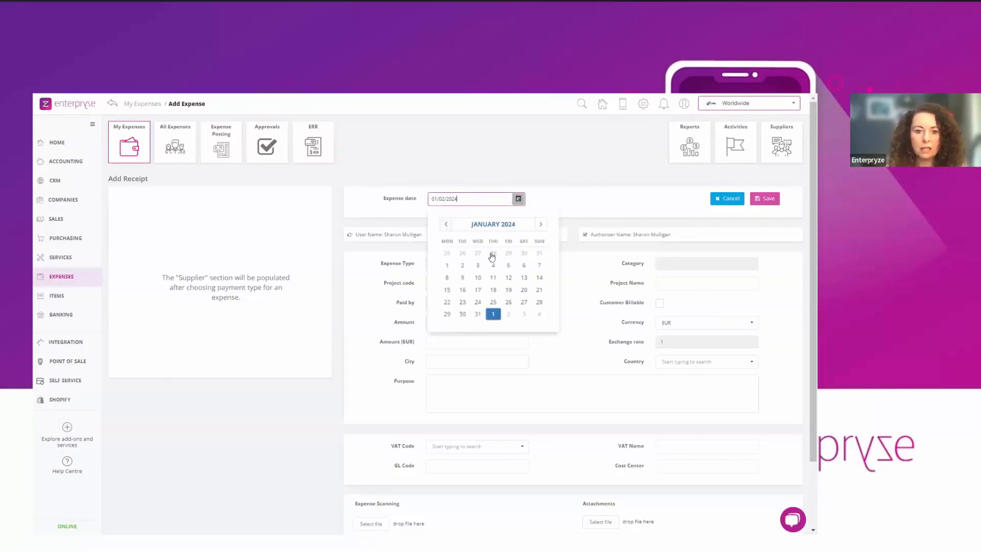
pyautogui.click(478, 314)
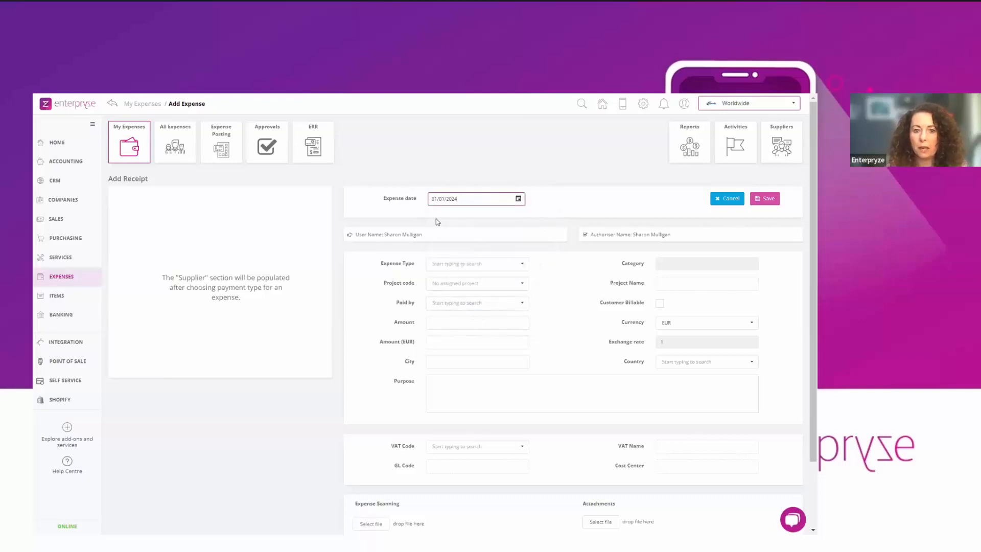
pyautogui.click(522, 265)
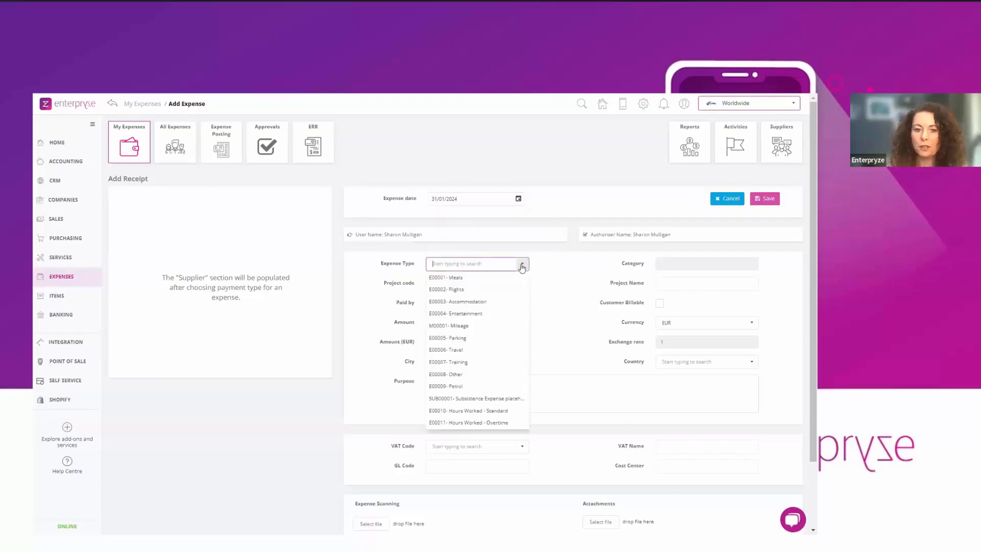
pyautogui.click(461, 364)
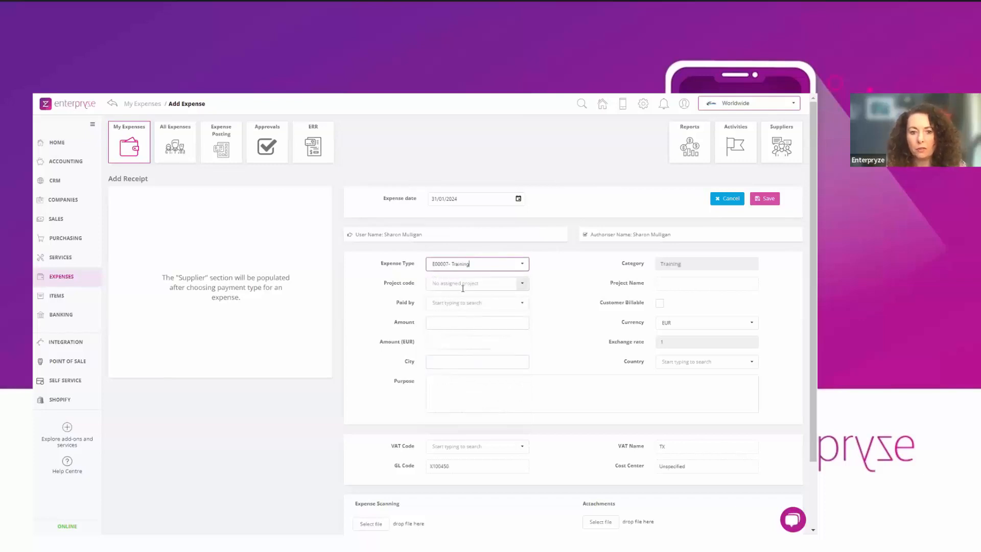
# Mark the receipt as paid by Employee and enter an amount of 200.
pyautogui.click(520, 303)
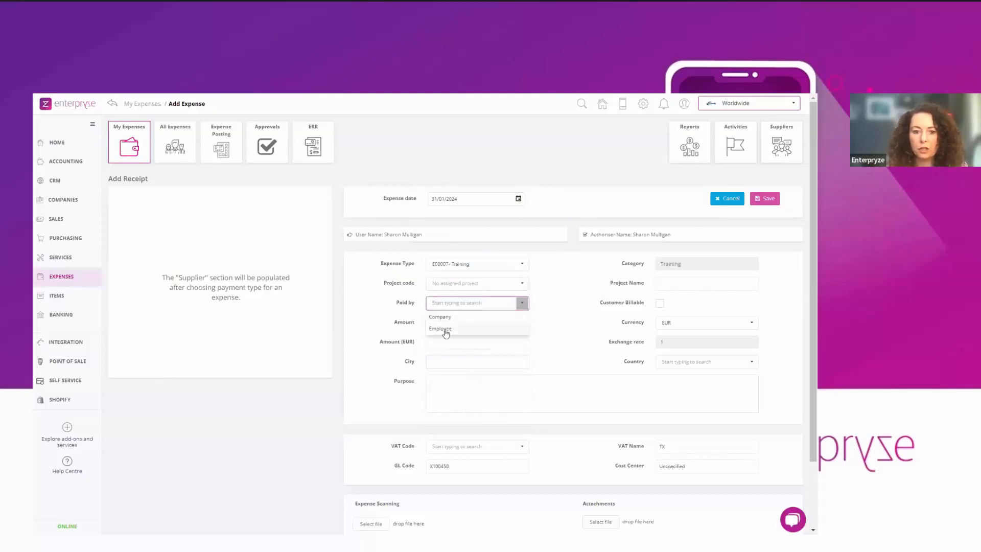
pyautogui.click(446, 329)
pyautogui.click(446, 324)
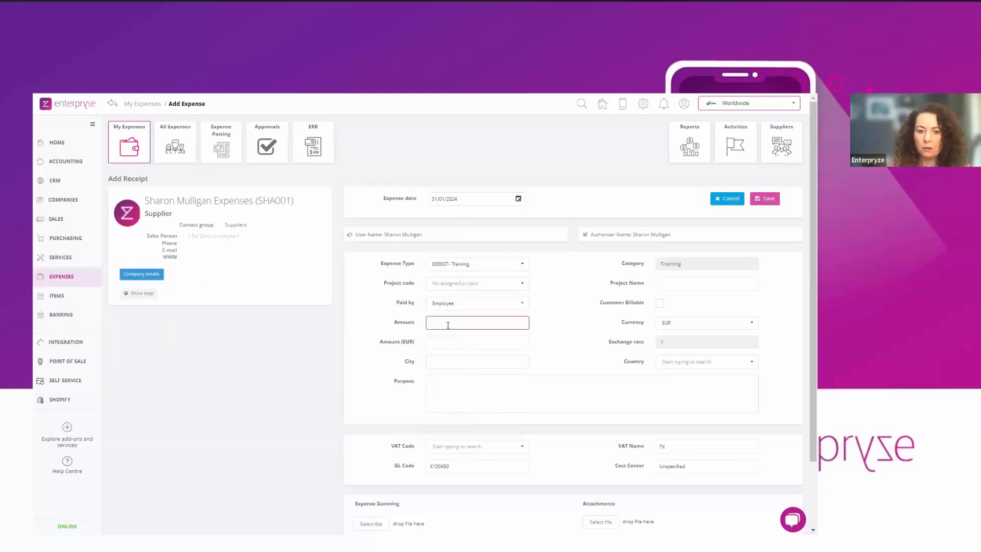
pyautogui.write('200')
pyautogui.press('Tab')
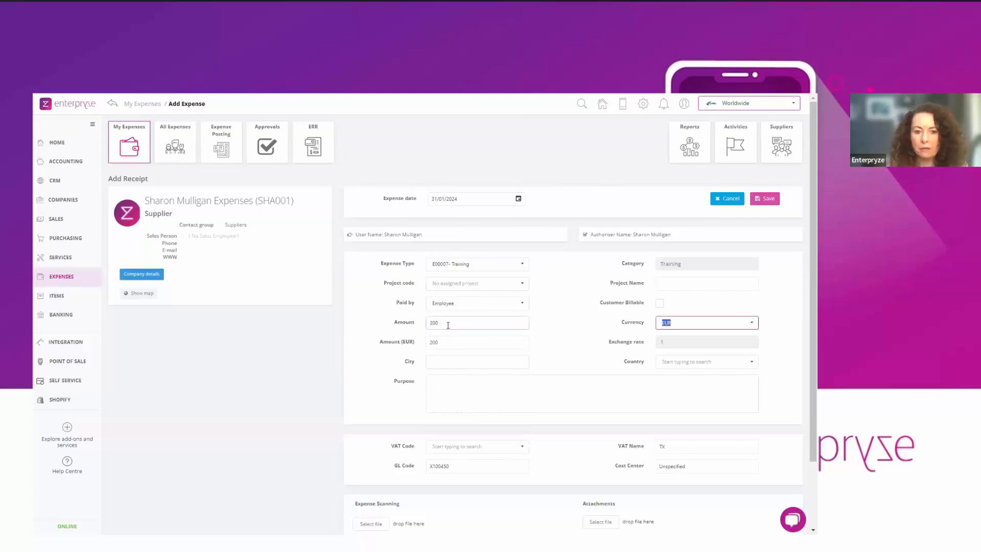
# Fill in Dublin as the receipt's city and Ireland as its country.
pyautogui.click(433, 360)
pyautogui.click(506, 391)
pyautogui.click(678, 366)
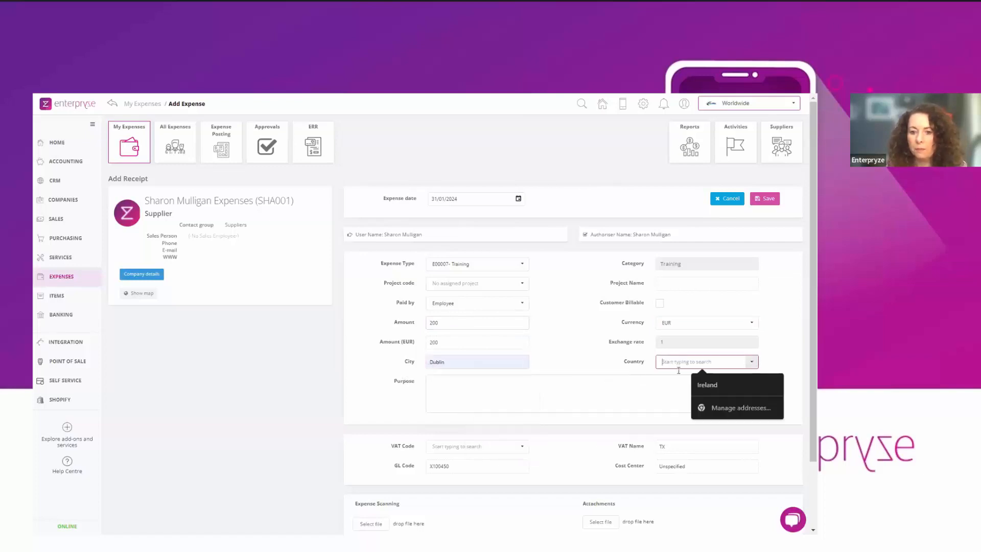
pyautogui.click(705, 385)
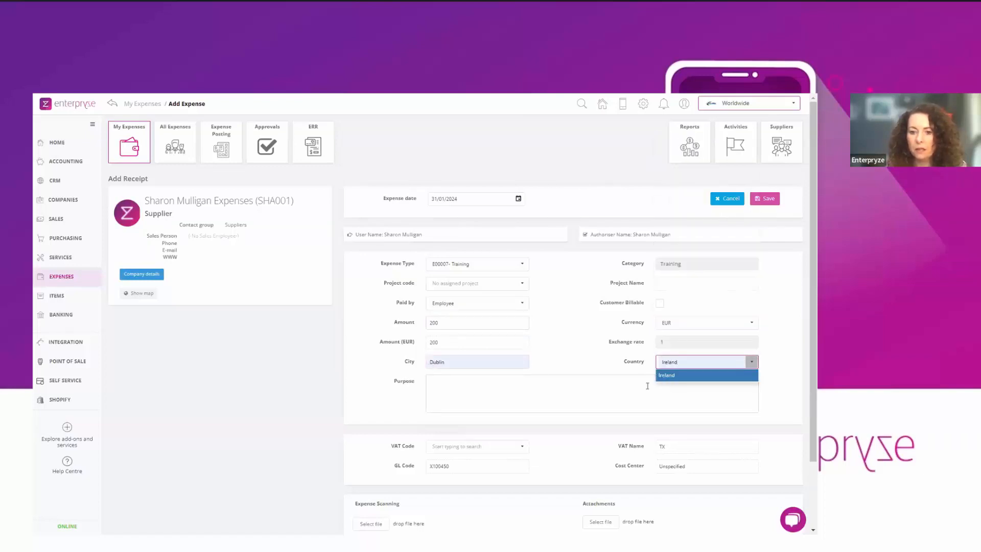
pyautogui.click(666, 376)
# Enter Training as the purpose of the receipt and save the expense.
pyautogui.click(602, 383)
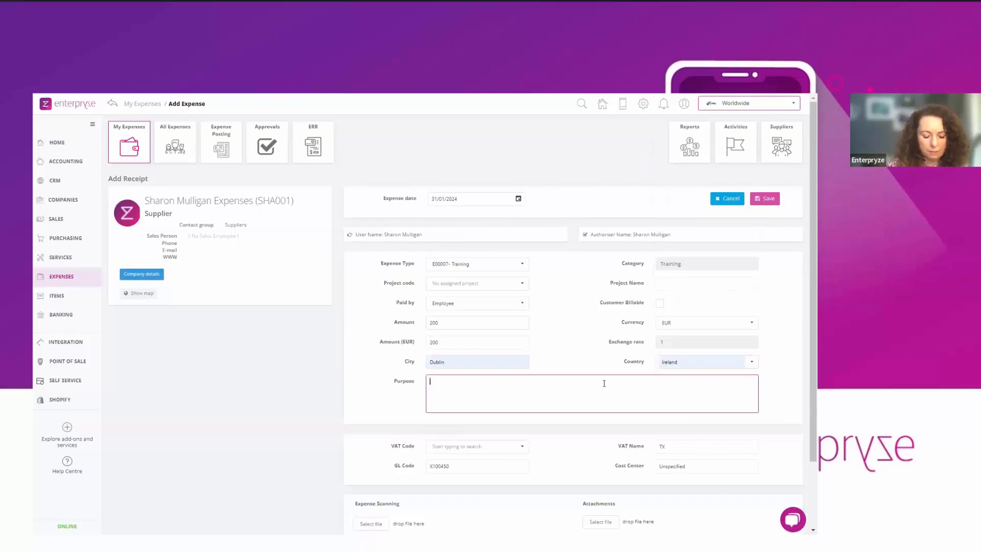
pyautogui.write('Training')
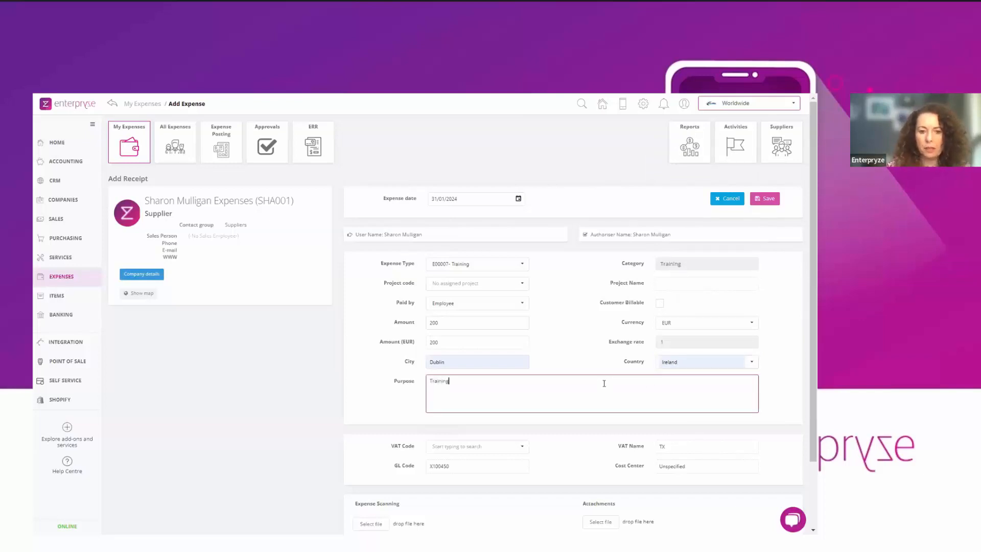
pyautogui.scroll(-3, 698, 355)
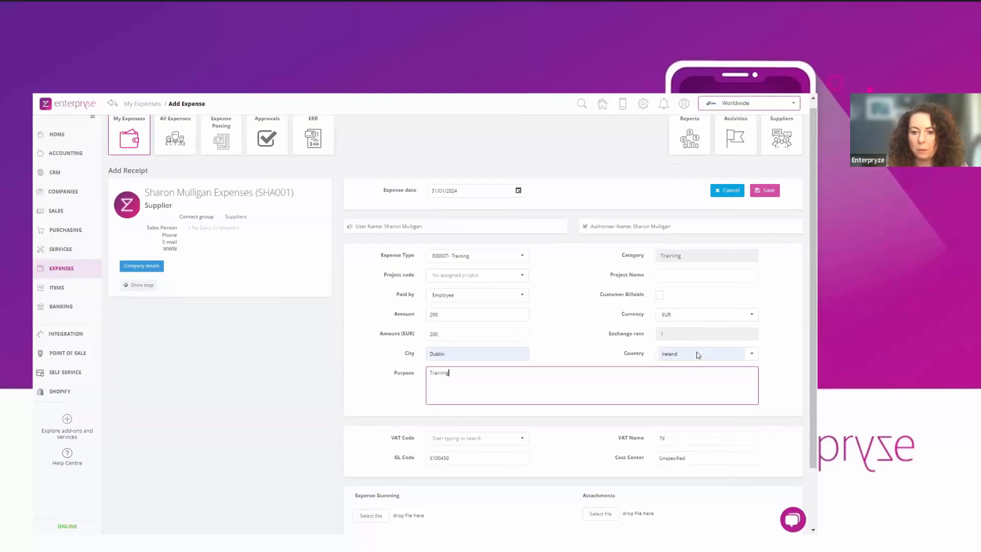
pyautogui.scroll(3, 698, 355)
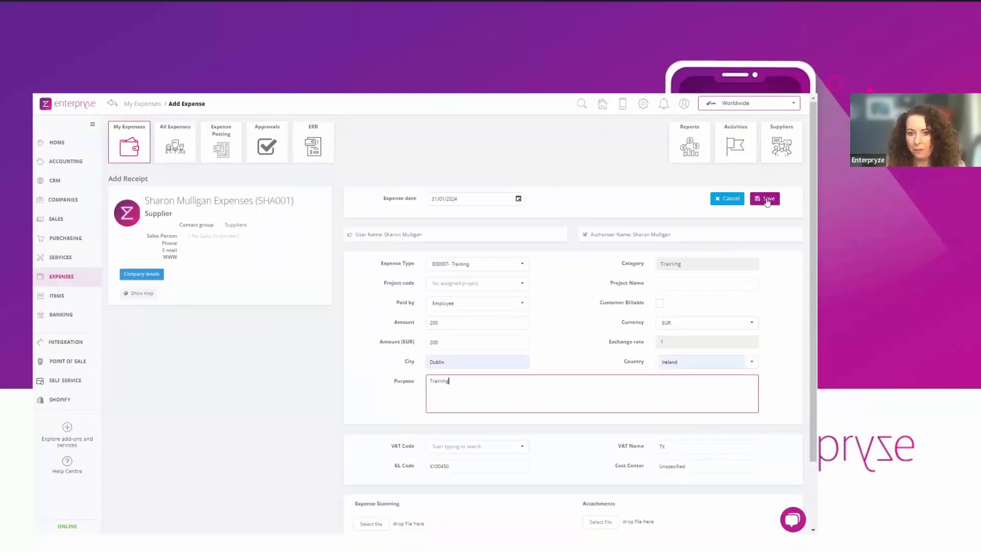
pyautogui.click(767, 199)
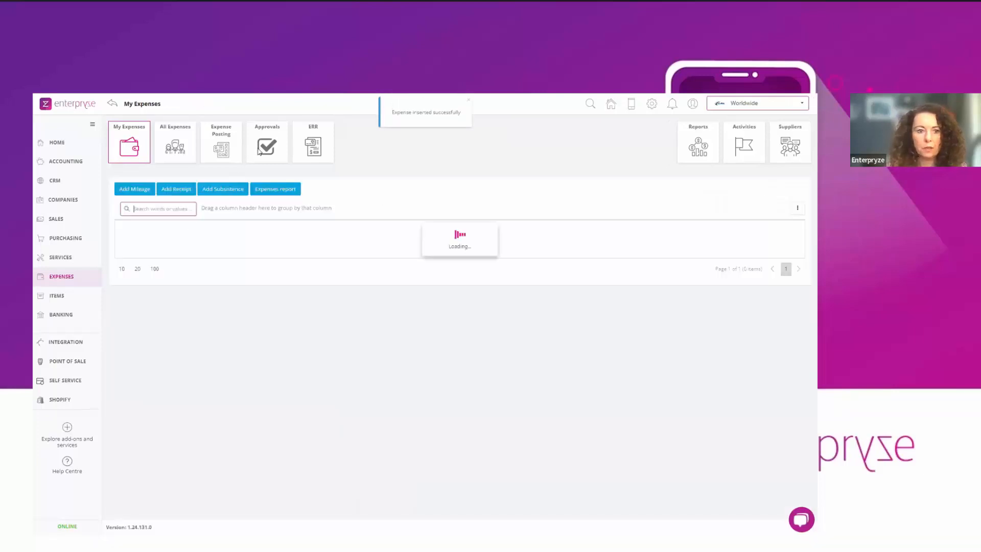
# Approve the 31/01/2024 Training expense of 200 in Approvals.
pyautogui.click(267, 145)
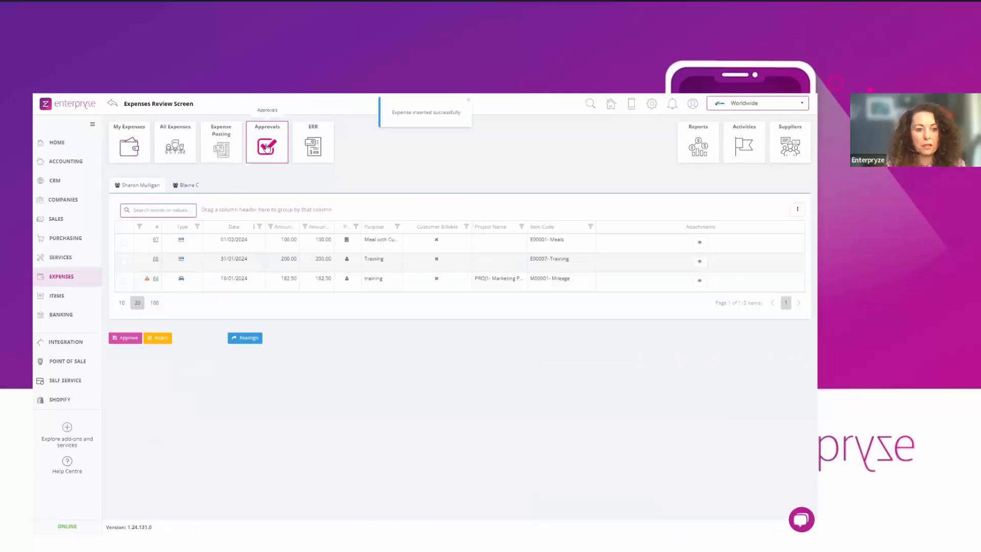
pyautogui.click(125, 262)
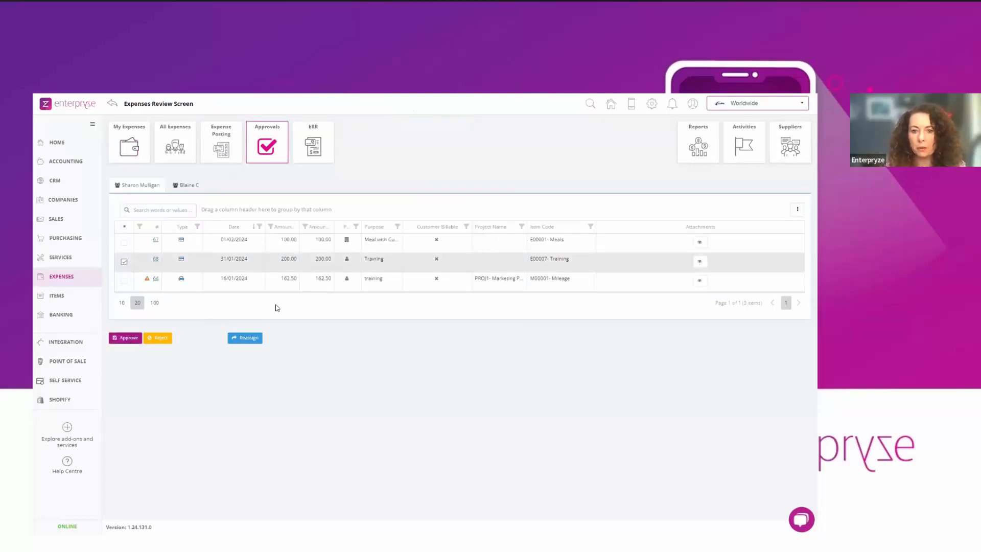
pyautogui.click(128, 338)
pyautogui.click(449, 368)
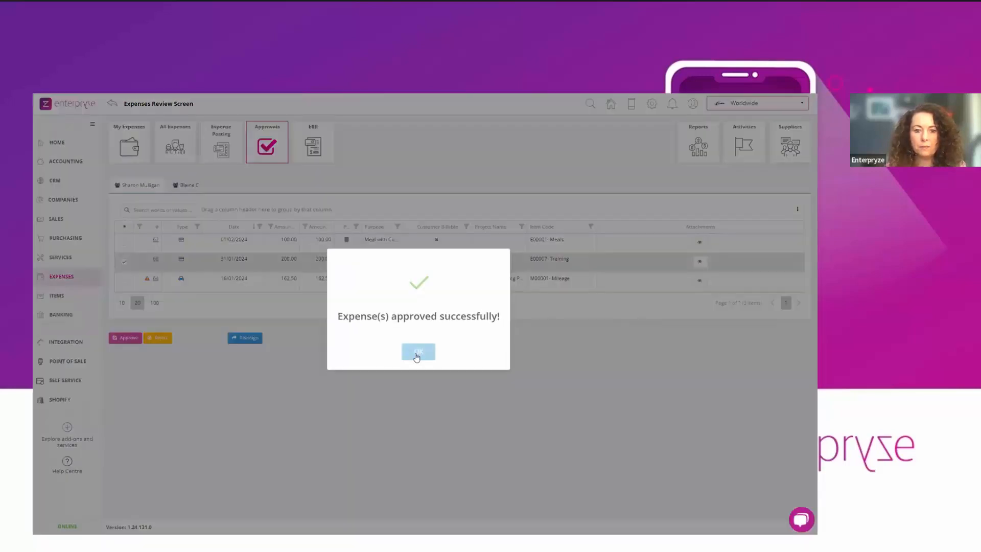
pyautogui.click(417, 352)
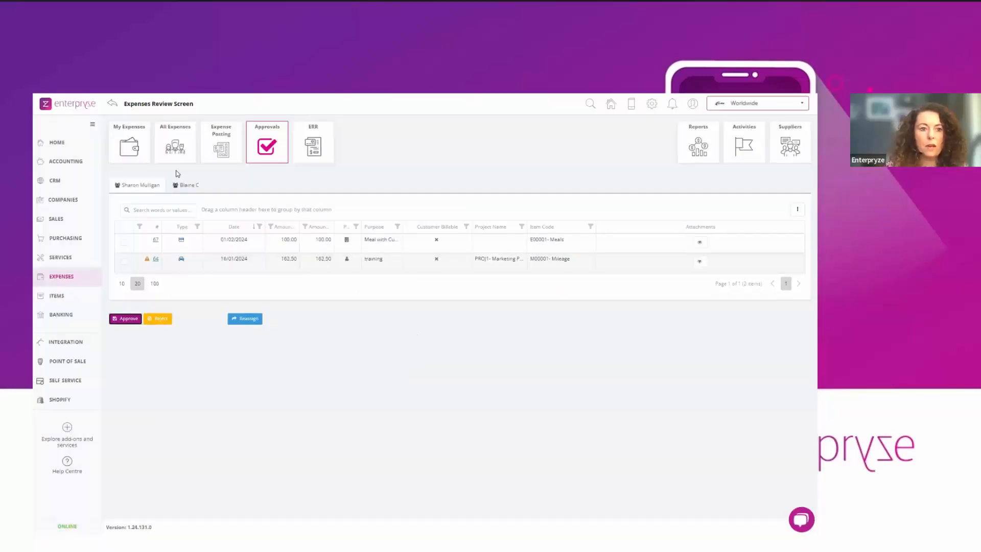
# Open the ERR report and set its expected payment date to 01/02/2024.
pyautogui.click(317, 144)
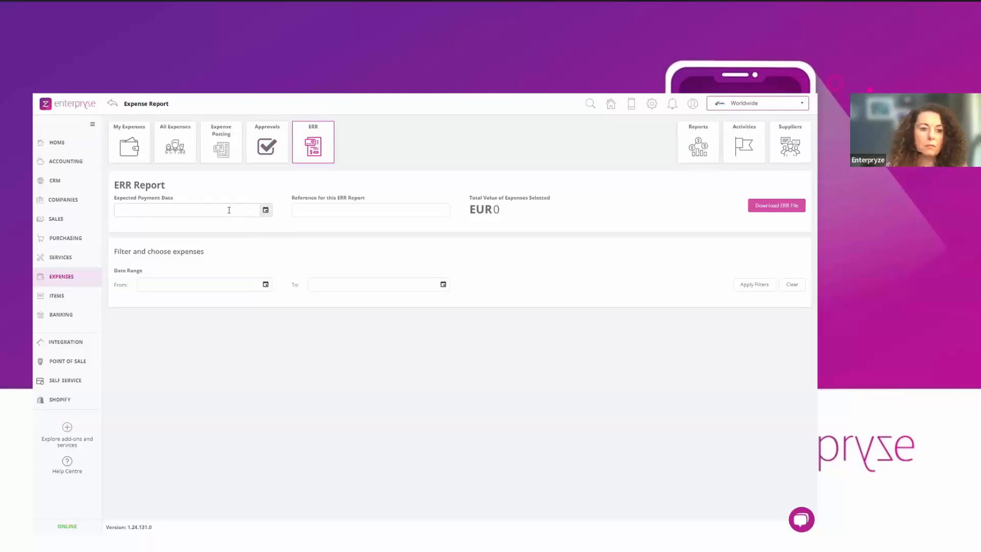
pyautogui.click(265, 210)
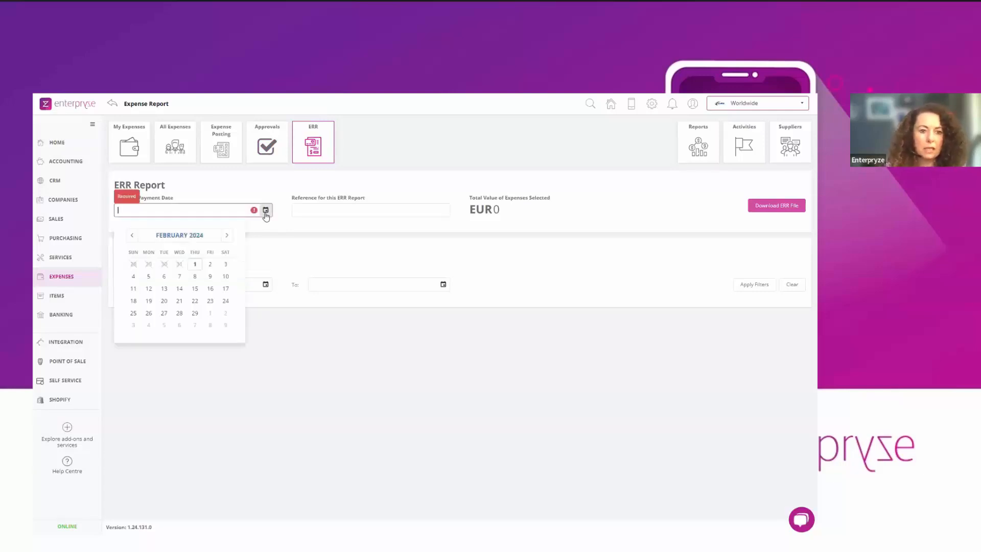
pyautogui.click(196, 265)
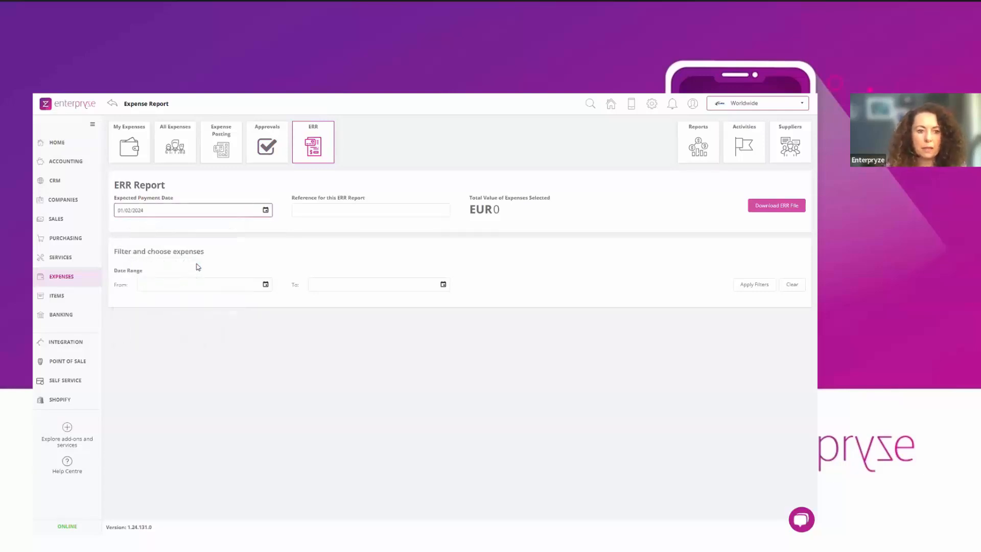
# Set the ERR report's expense date range from 01/01/2024 to 31/01/2024.
pyautogui.click(266, 284)
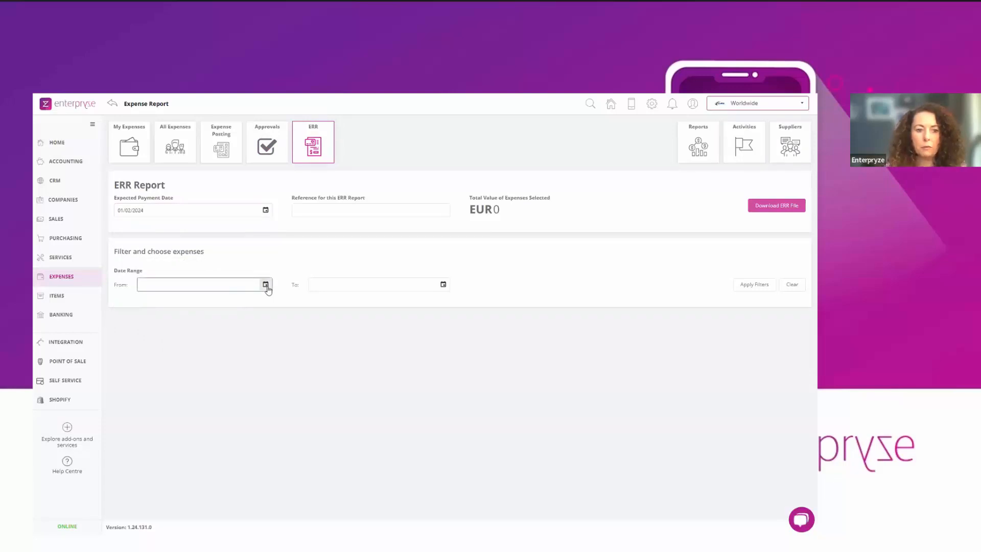
pyautogui.click(155, 310)
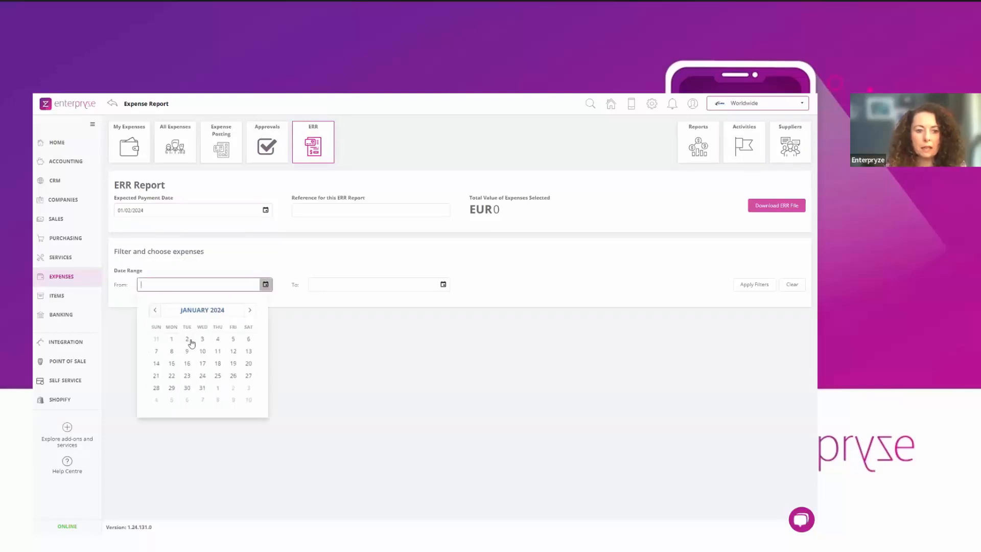
pyautogui.click(173, 339)
pyautogui.click(441, 290)
pyautogui.click(442, 285)
pyautogui.click(326, 310)
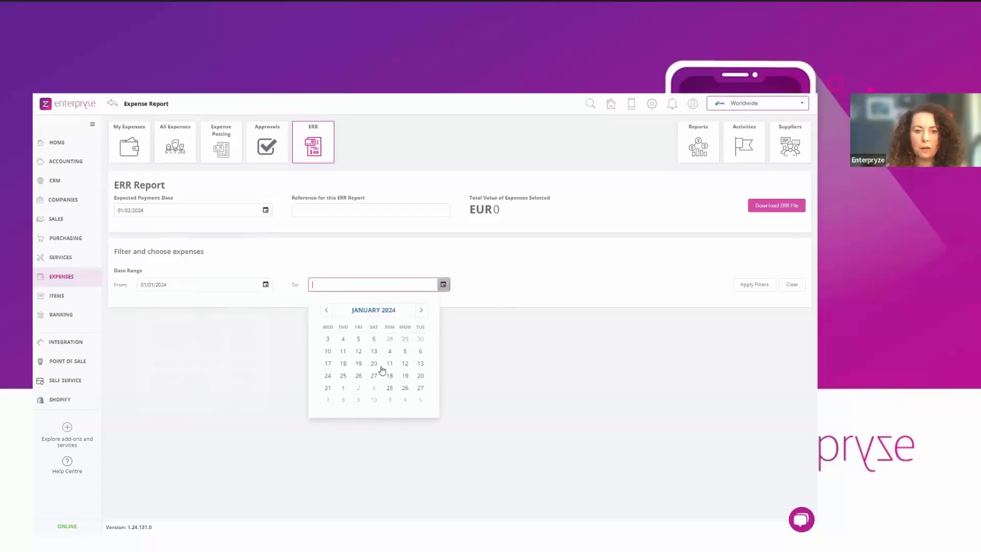
pyautogui.click(374, 388)
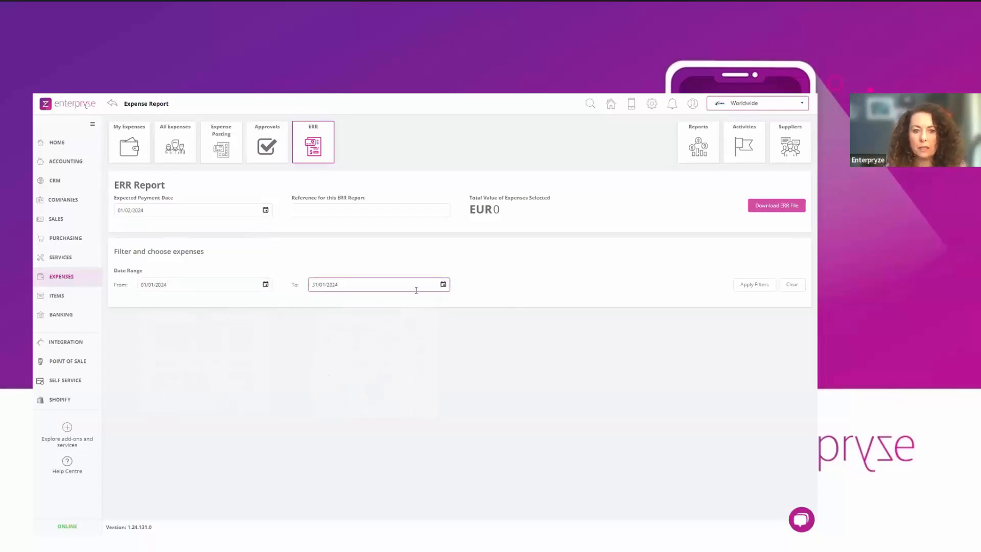
# Enter Jan 24 as the ERR report reference and apply the date range filter to the expenses.
pyautogui.click(333, 211)
pyautogui.write('Jan 24')
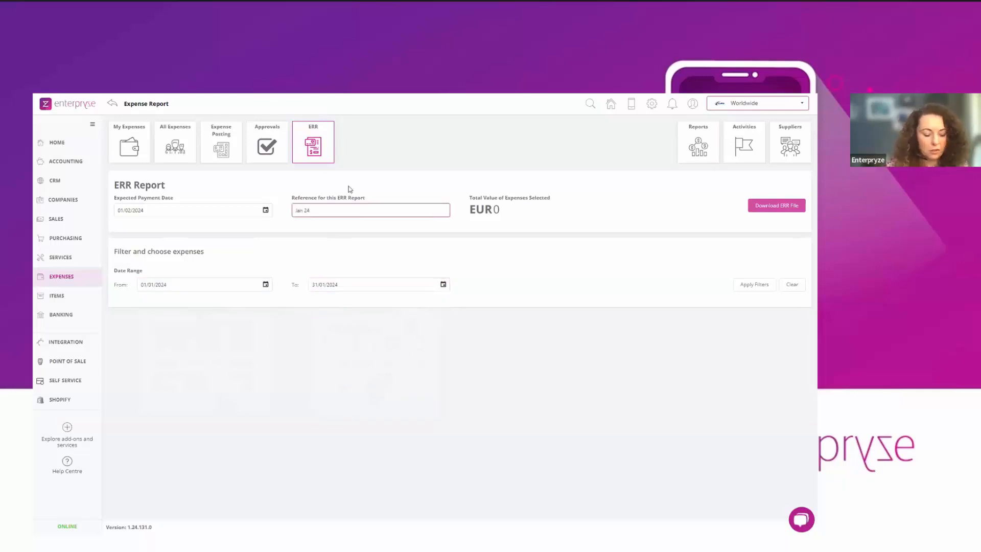
pyautogui.press('Tab')
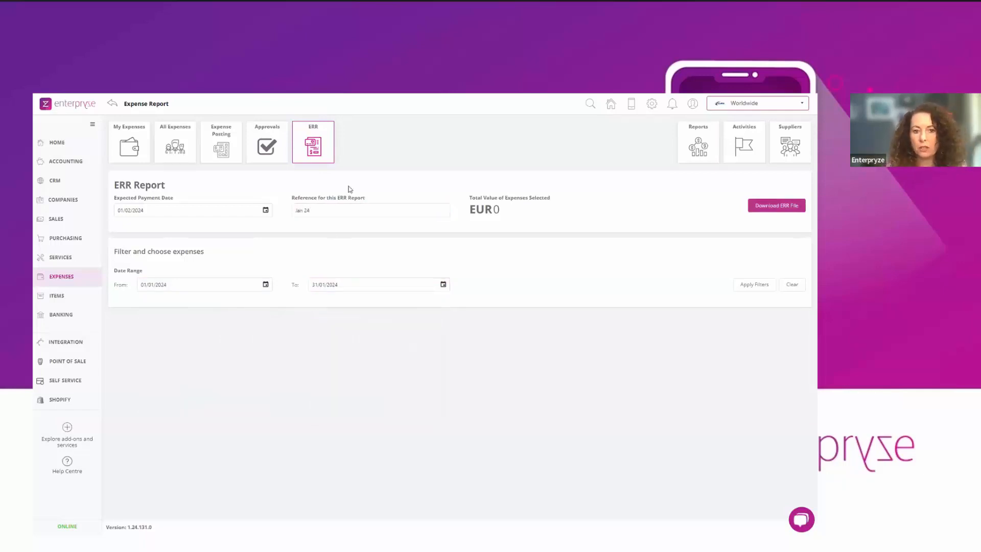
pyautogui.click(754, 290)
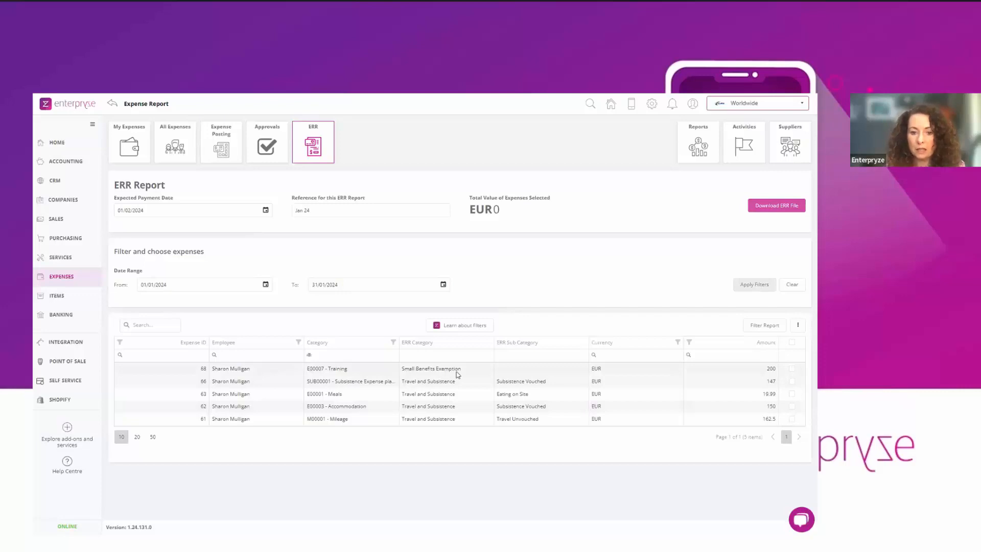
# Add the Date column to the ERR expenses grid between ERR Category and ERR Sub Category.
pyautogui.click(798, 326)
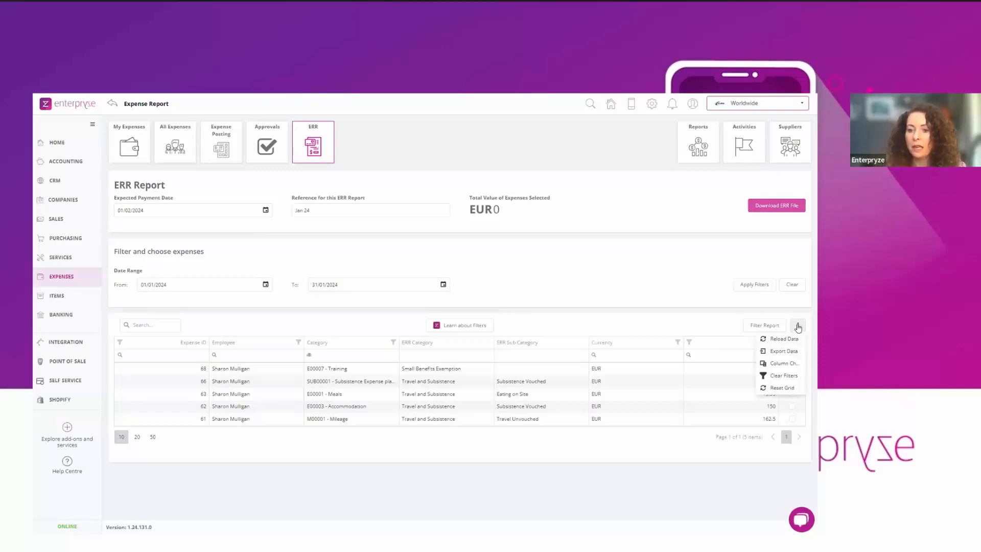
pyautogui.click(782, 363)
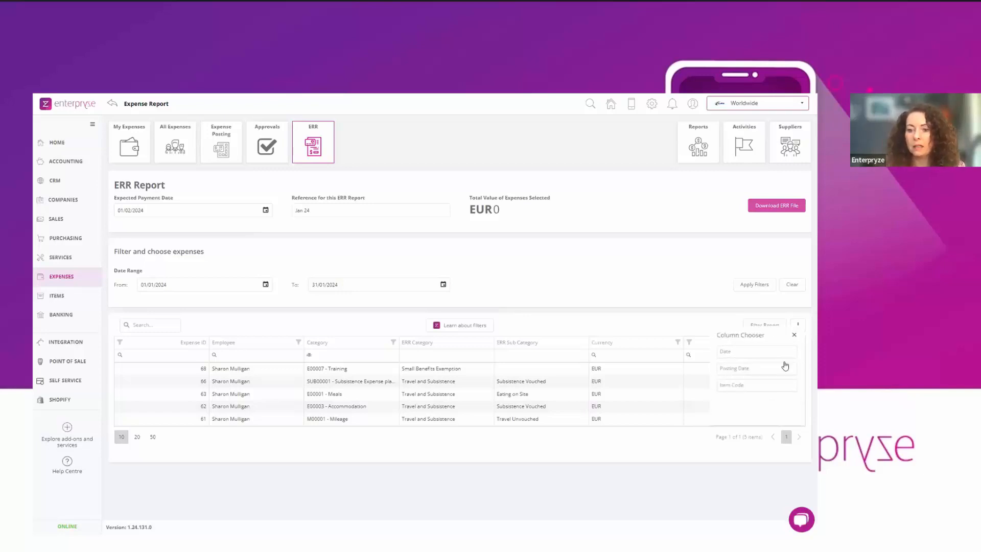
pyautogui.moveTo(722, 353); pyautogui.dragTo(500, 351)
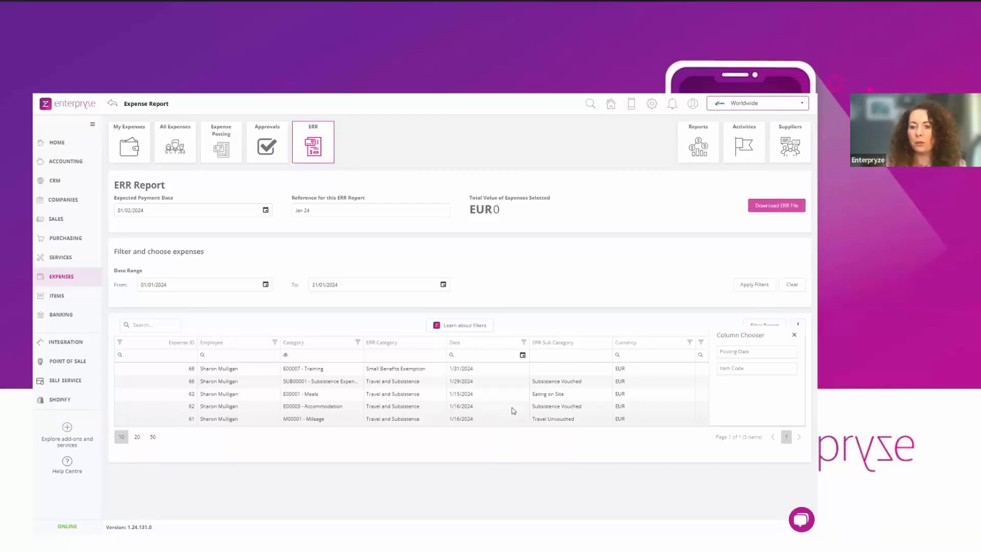
pyautogui.click(795, 336)
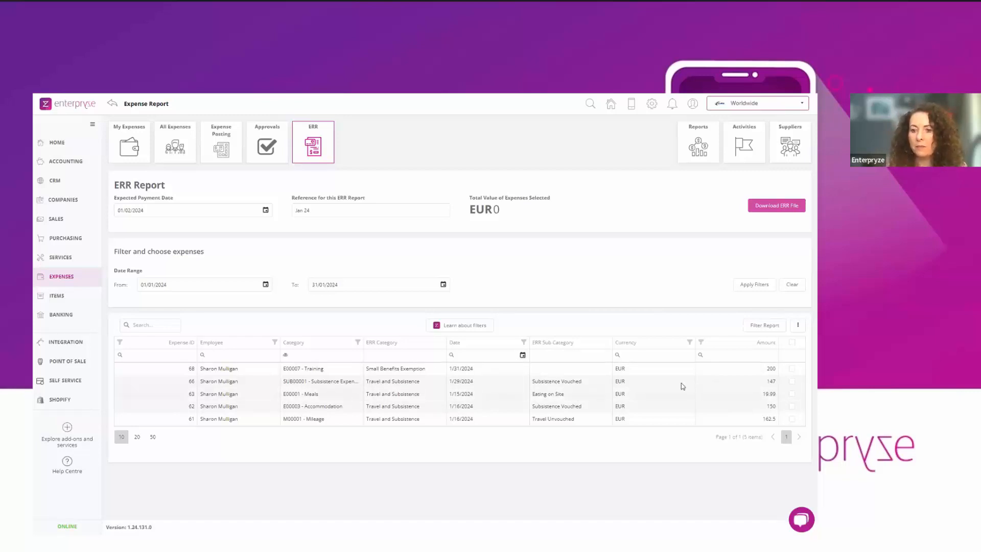
# Select all the filtered expenses for inclusion in the ERR report.
pyautogui.click(793, 369)
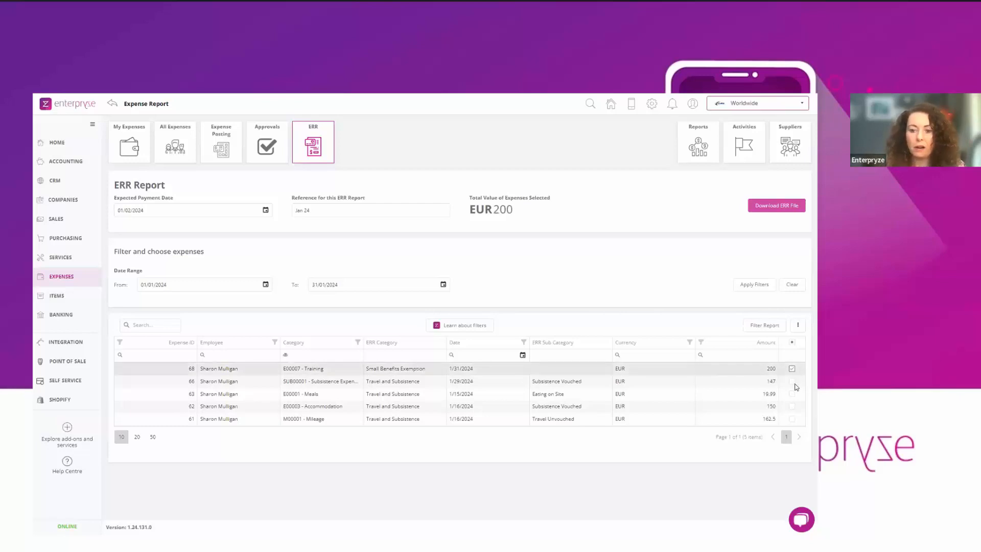
pyautogui.click(792, 343)
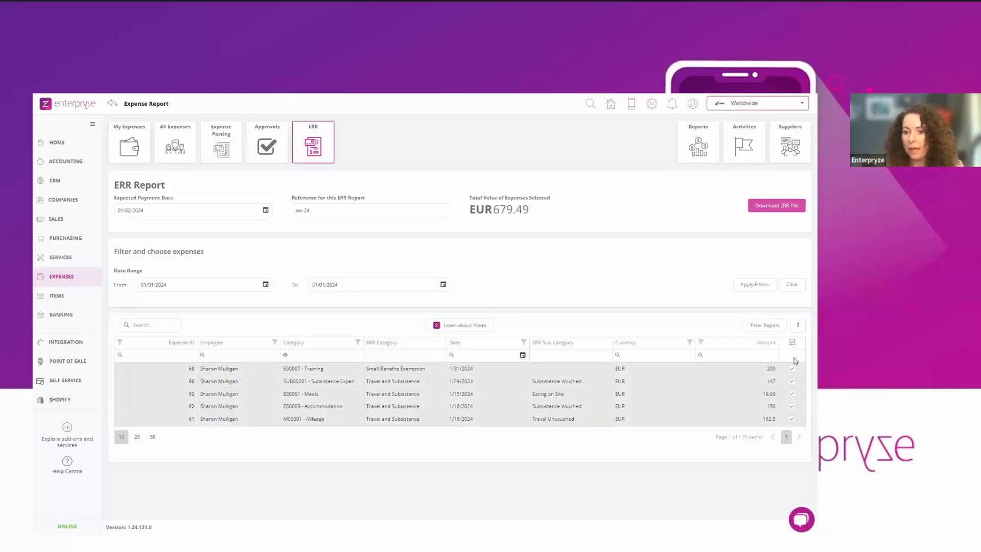
# Deselect all the listed expenses and include only the Training and Subsistence expenses of 200 and 147 in the ERR report.
pyautogui.click(792, 342)
pyautogui.click(792, 368)
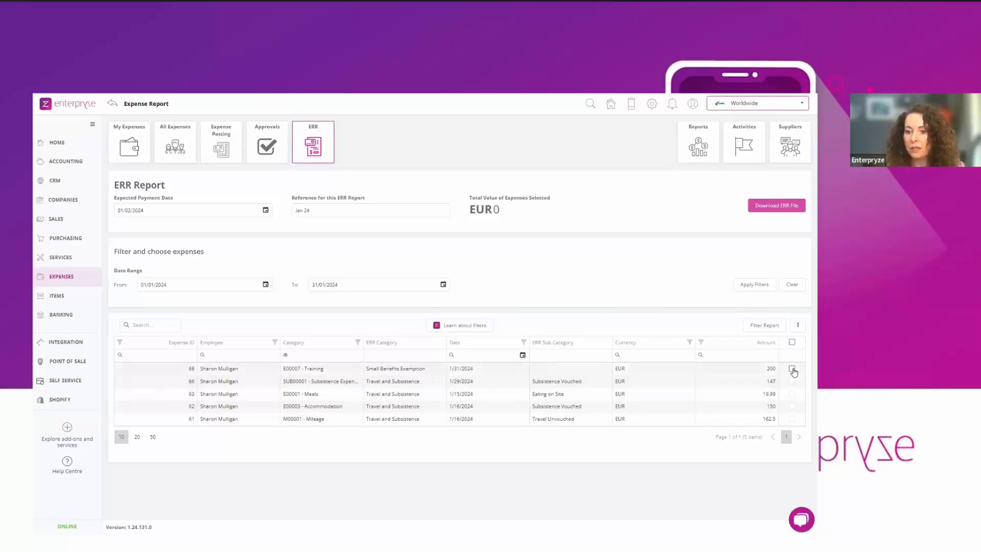
pyautogui.click(793, 382)
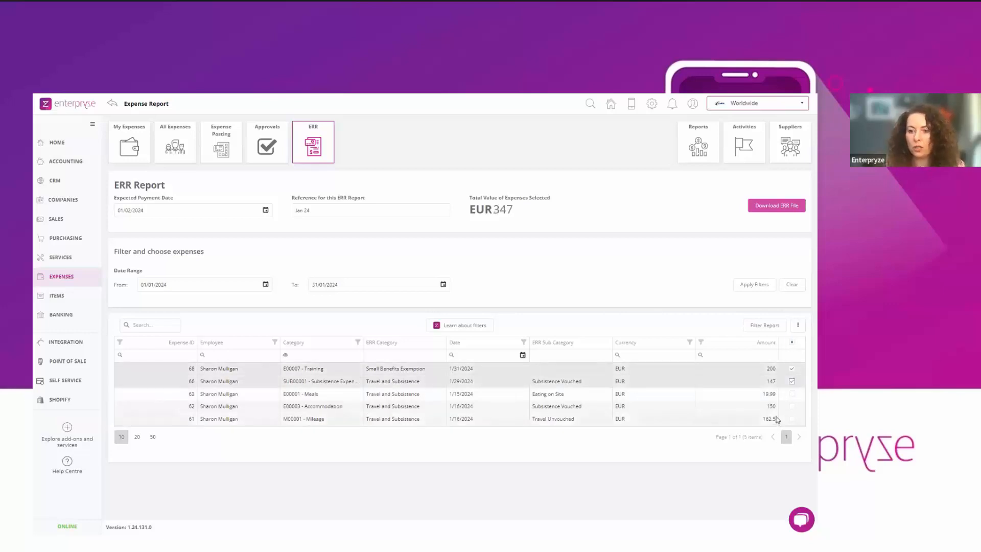
# Download the ERR file and save it as a JSON file named Jan expenses in the personal folder inside Documents.
pyautogui.click(774, 207)
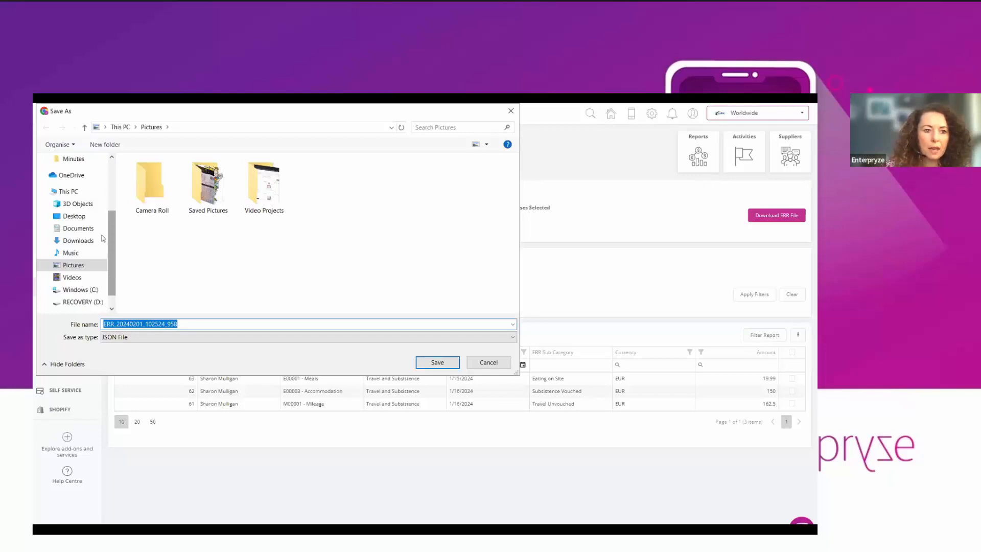
pyautogui.scroll(3, 111, 275)
pyautogui.click(82, 180)
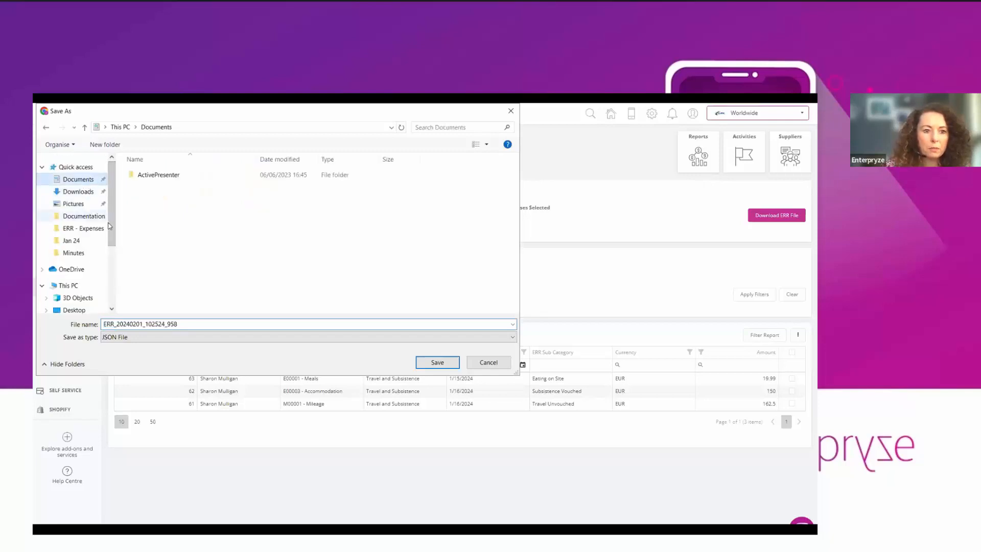
pyautogui.doubleClick(148, 308)
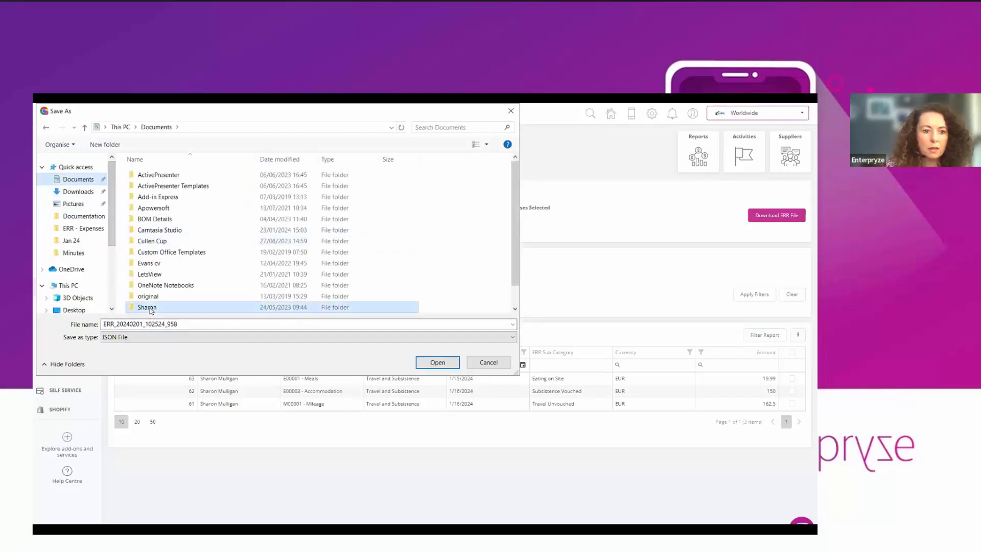
pyautogui.doubleClick(199, 325)
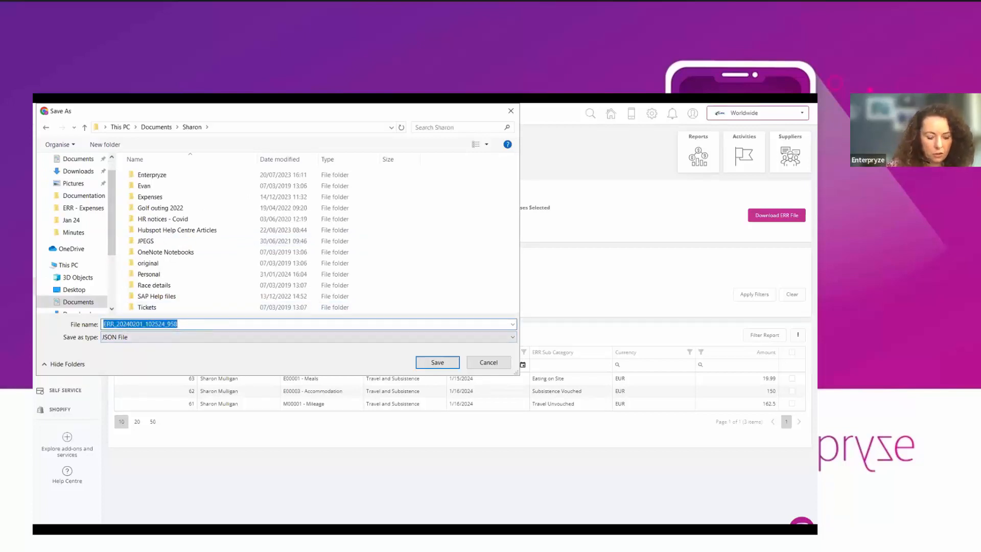
pyautogui.write('Jsn expenses')
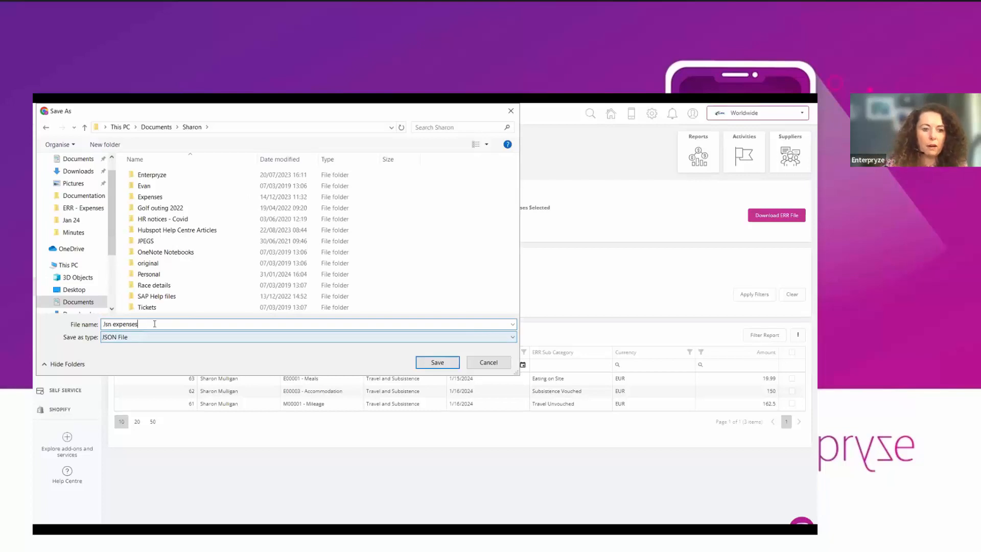
pyautogui.click(109, 324)
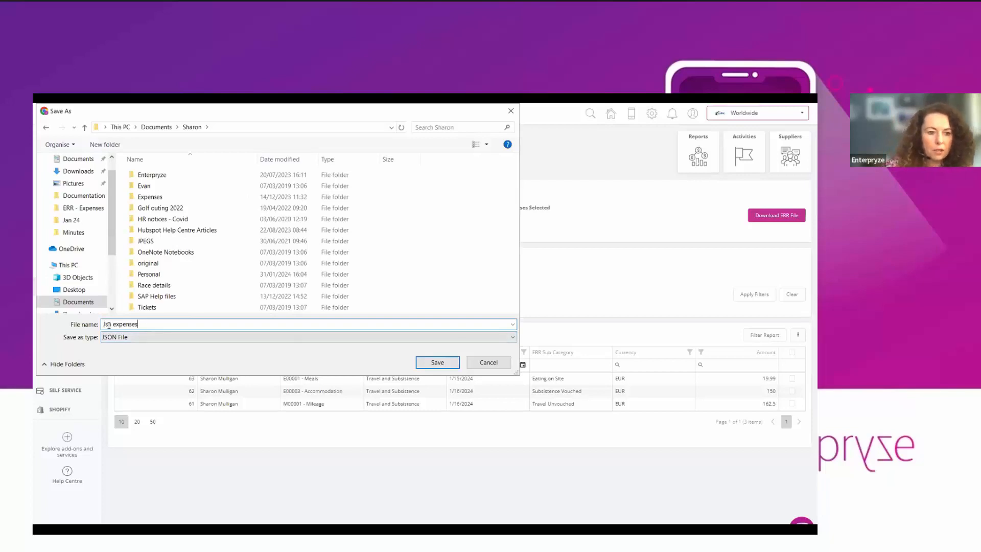
pyautogui.press('BackSpace')
pyautogui.write('a')
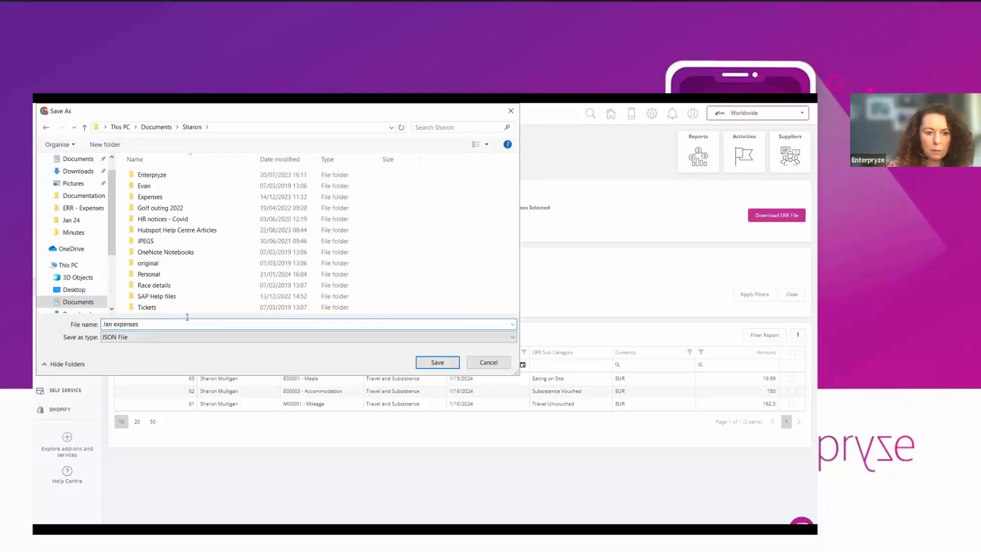
pyautogui.click(438, 363)
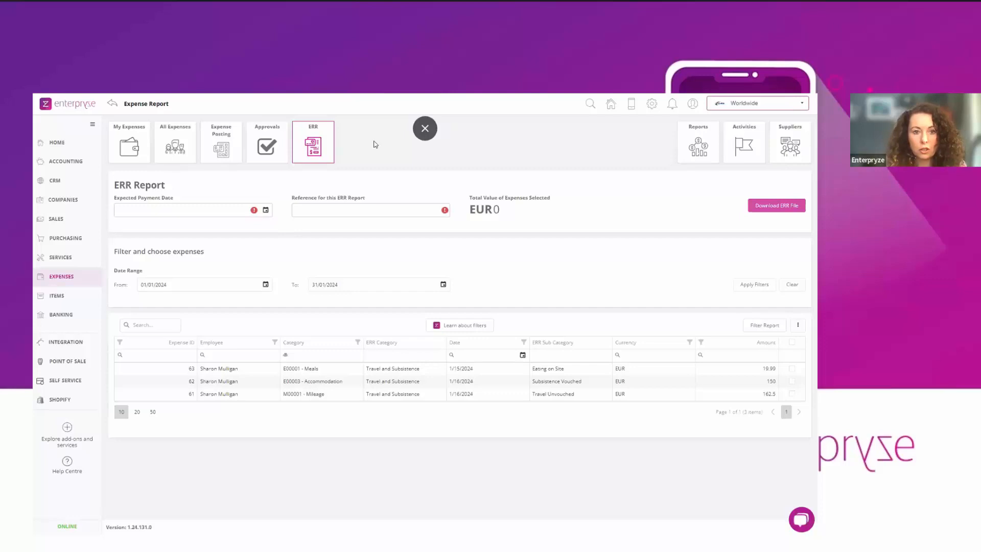
# Open the article ERR - Enhanced Reporting Requirement for Ireland in the help.enterpryze.com knowledge base in a new tab and examine its prerequisites.
pyautogui.hotkey('ctrl', 't')
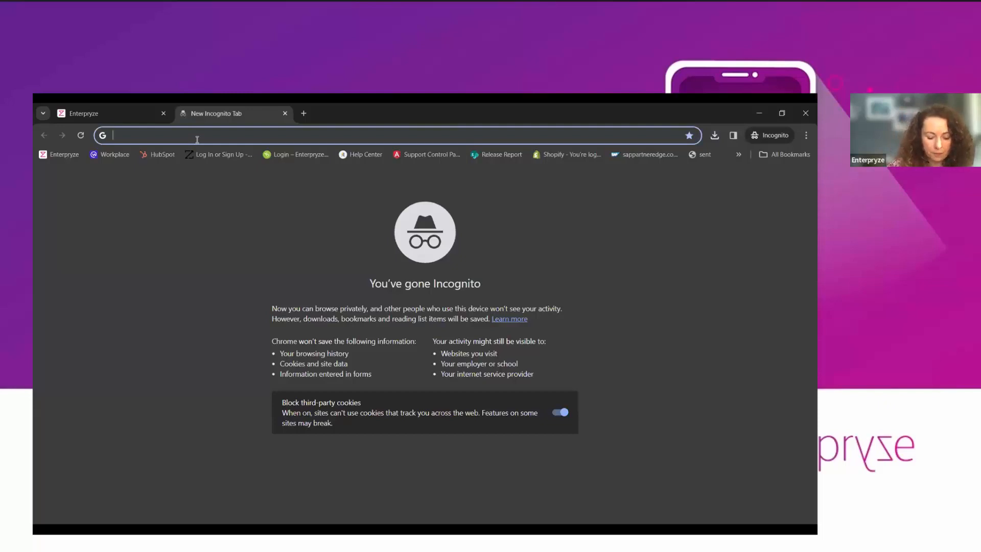
pyautogui.write('help')
pyautogui.press('Return')
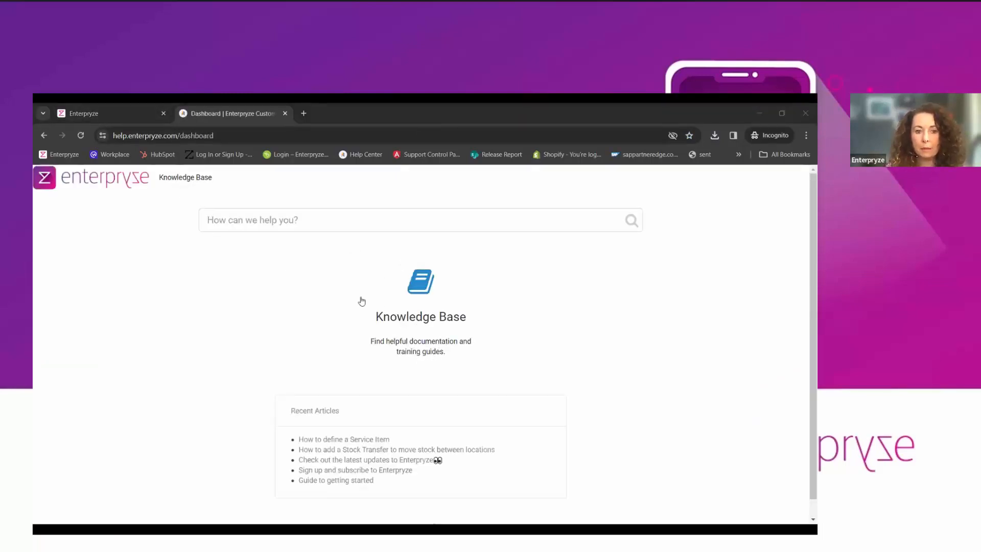
pyautogui.click(421, 313)
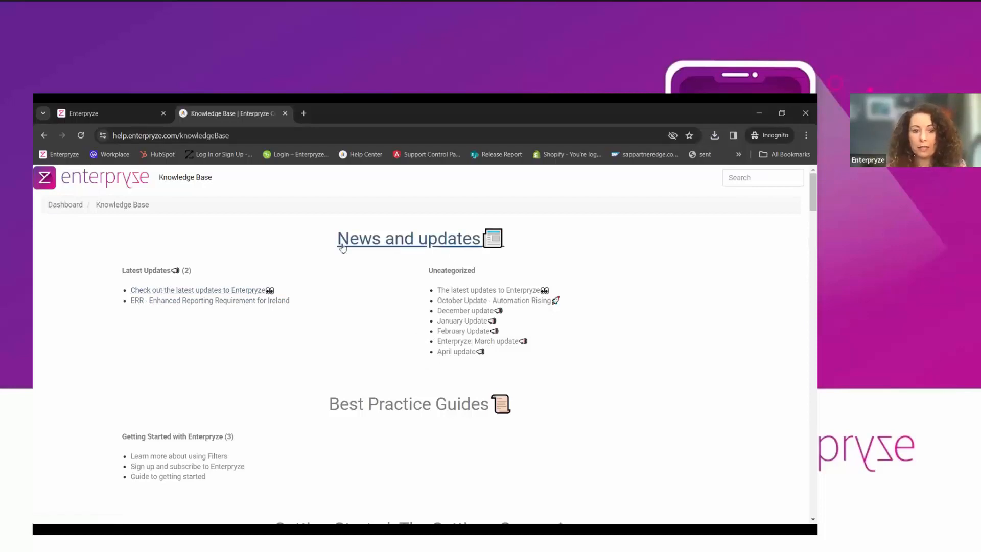
pyautogui.click(179, 304)
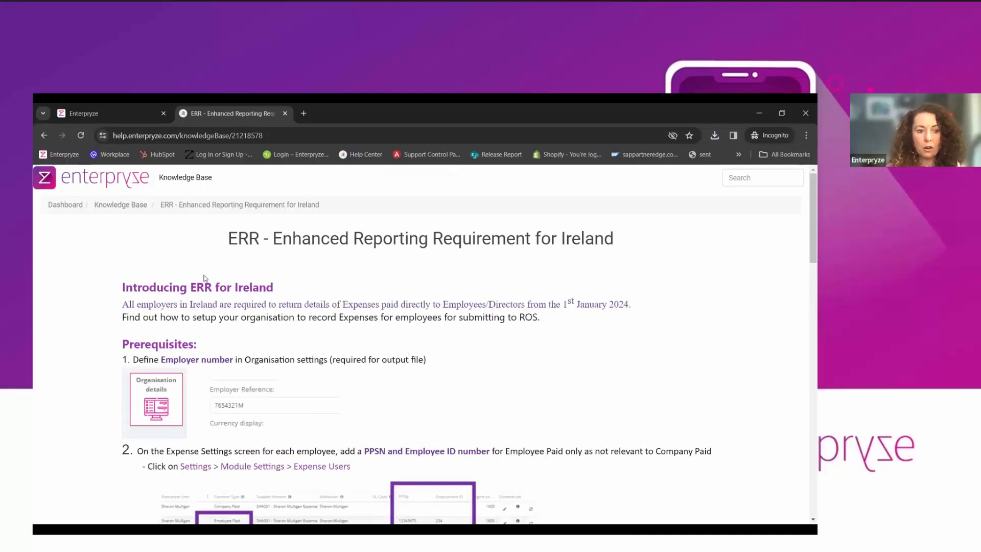
pyautogui.scroll(-2, 227, 339)
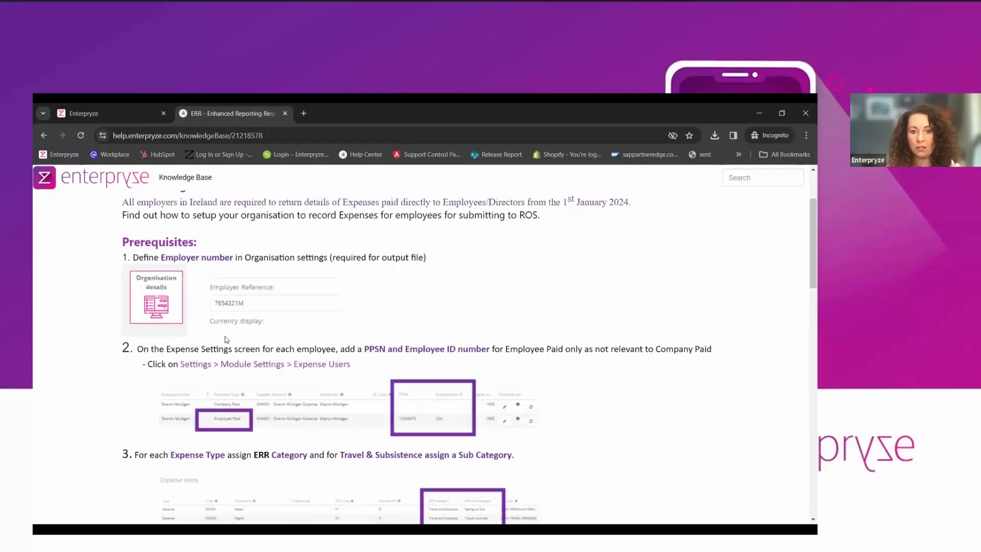
pyautogui.scroll(2, 226, 339)
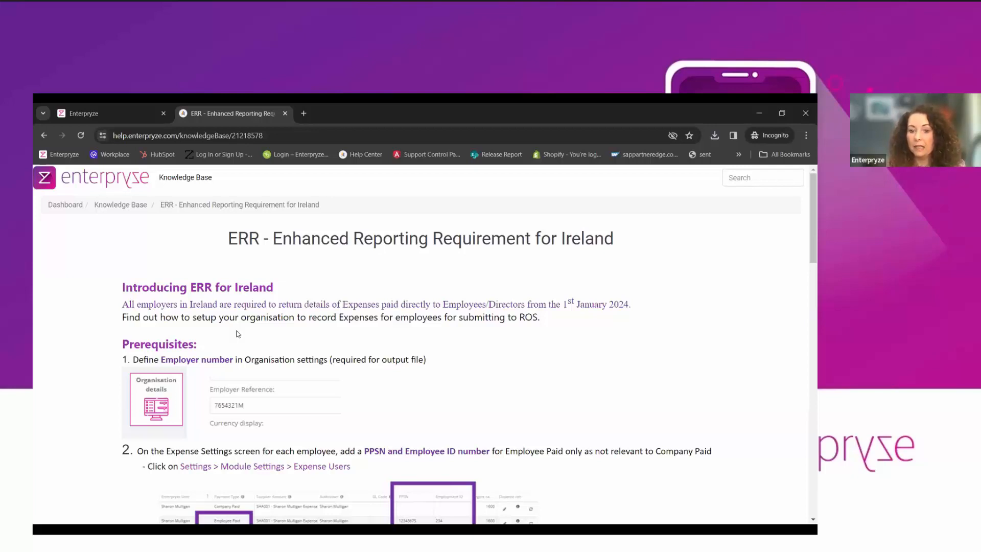
# Return to Worldwide in Enterpryze and examine the Employer Reference in the organisation details, in full screen.
pyautogui.click(94, 114)
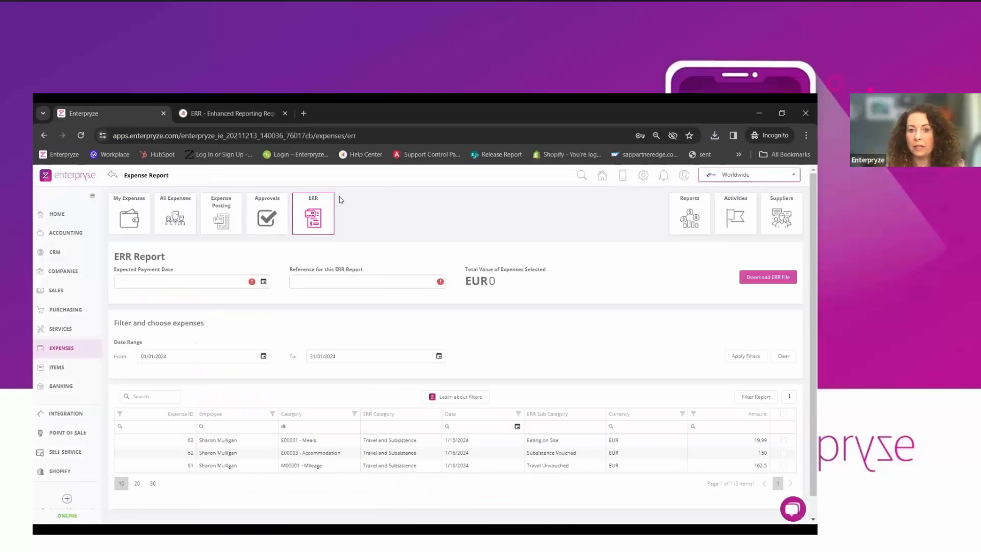
pyautogui.click(643, 179)
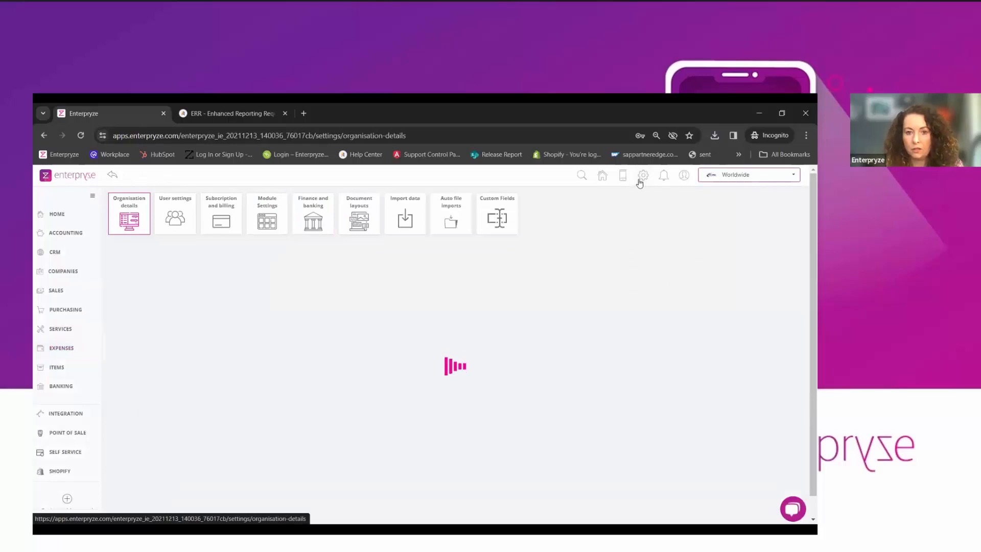
pyautogui.press('F11')
pyautogui.click(124, 141)
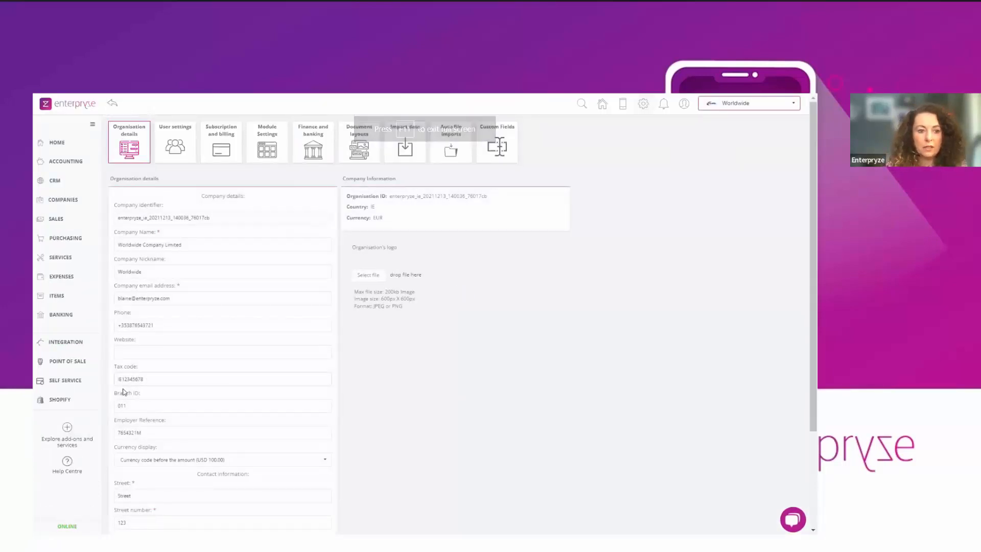
pyautogui.scroll(-2, 123, 392)
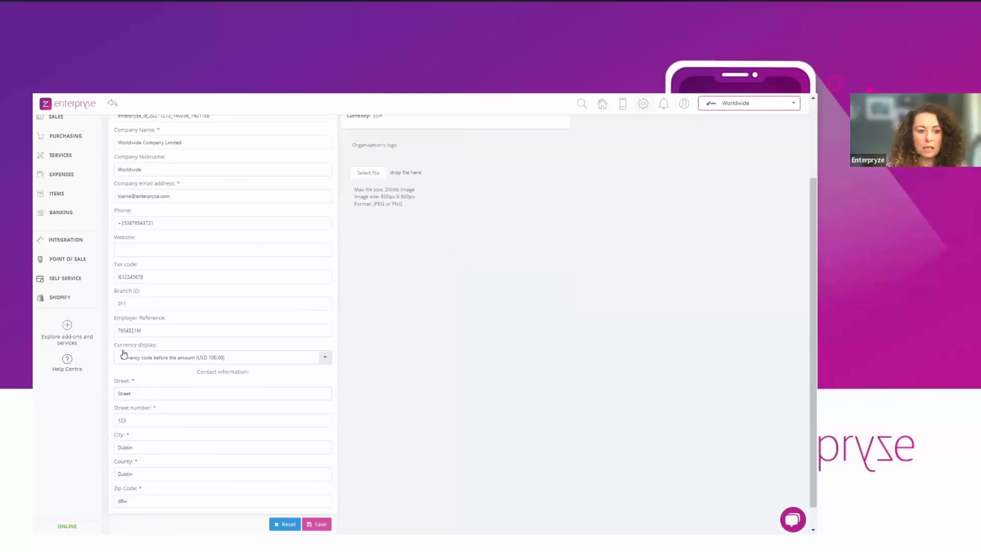
pyautogui.click(119, 331)
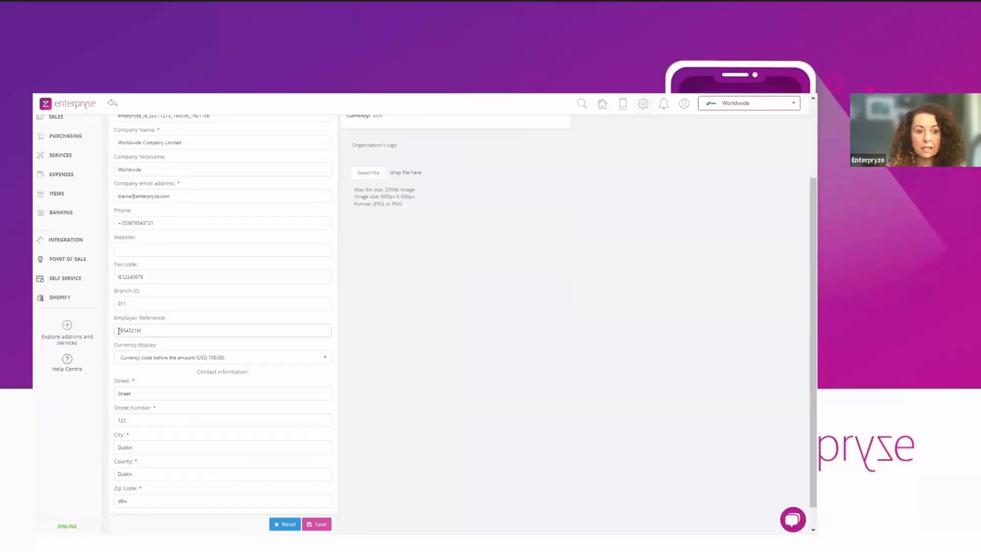
pyautogui.doubleClick(118, 331)
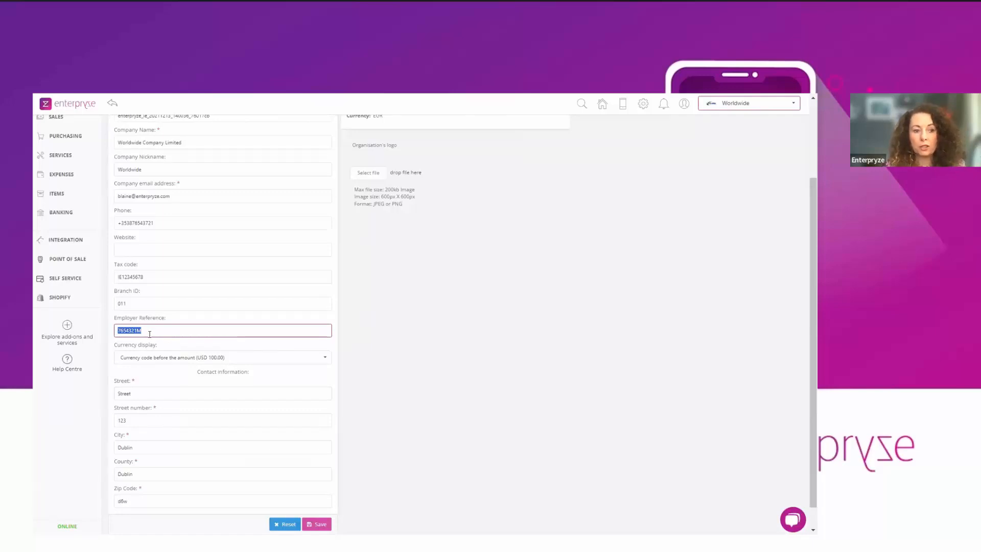
# Open the expense user assignments from the Expense module settings for review and switch back to the presentation's Demonstration slide.
pyautogui.scroll(3, 149, 335)
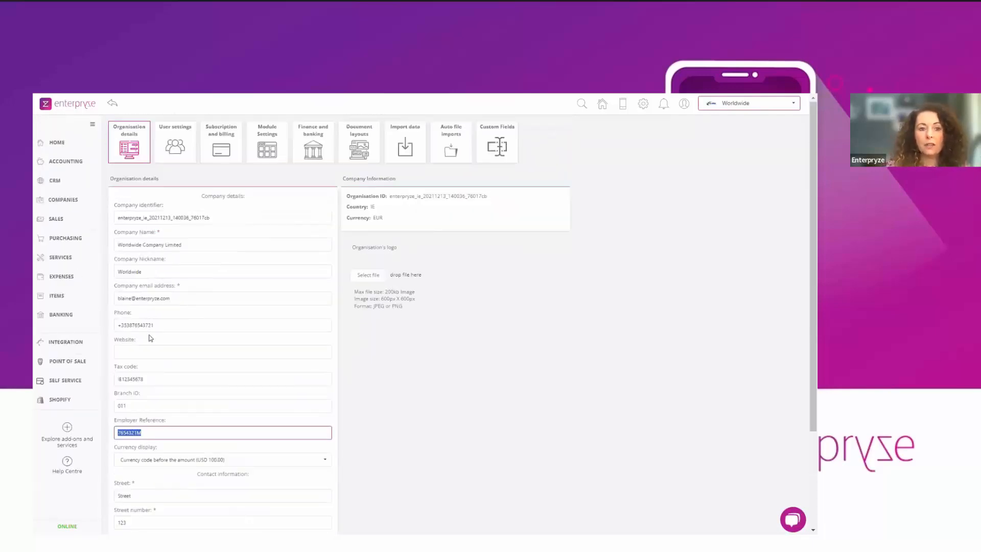
pyautogui.click(270, 138)
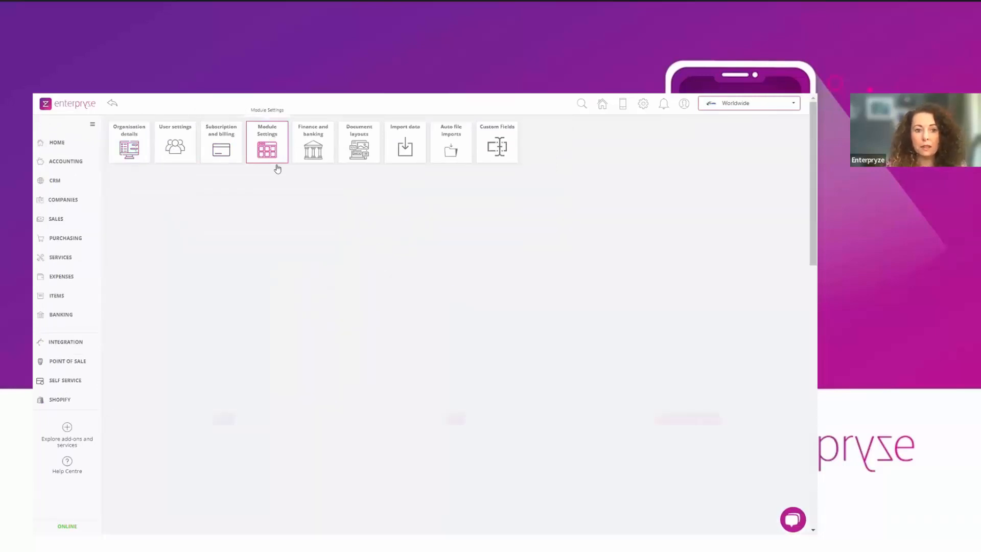
pyautogui.scroll(-10, 176, 306)
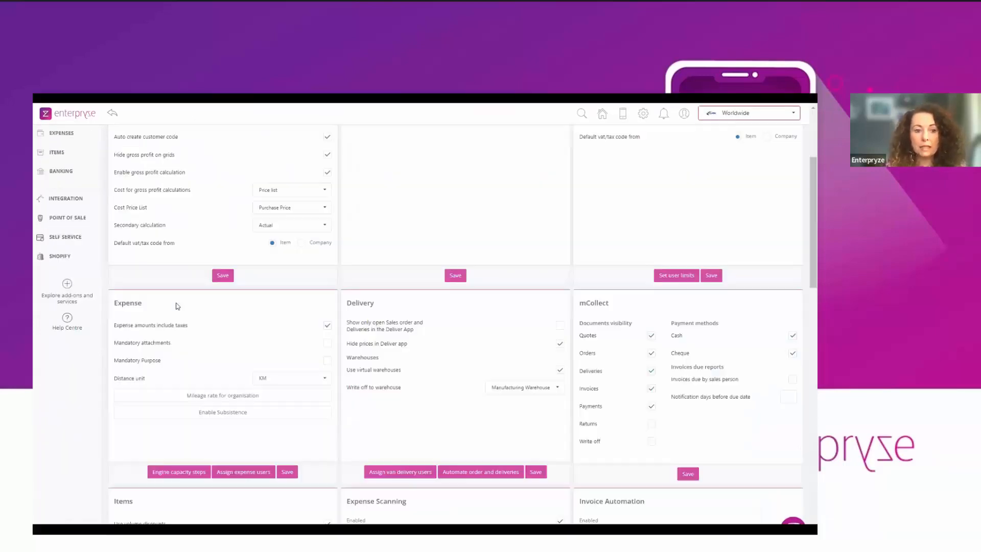
pyautogui.scroll(-2, 176, 306)
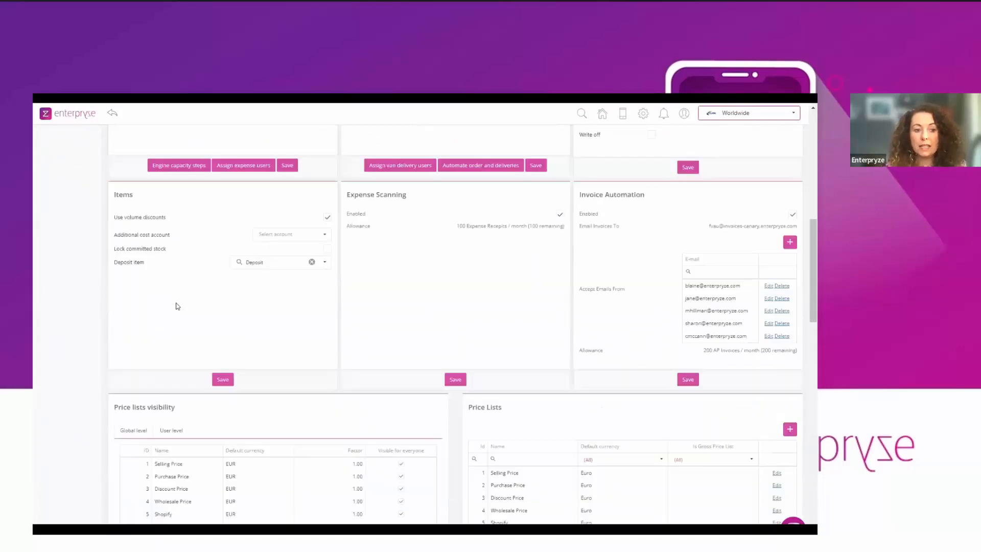
pyautogui.scroll(2, 176, 306)
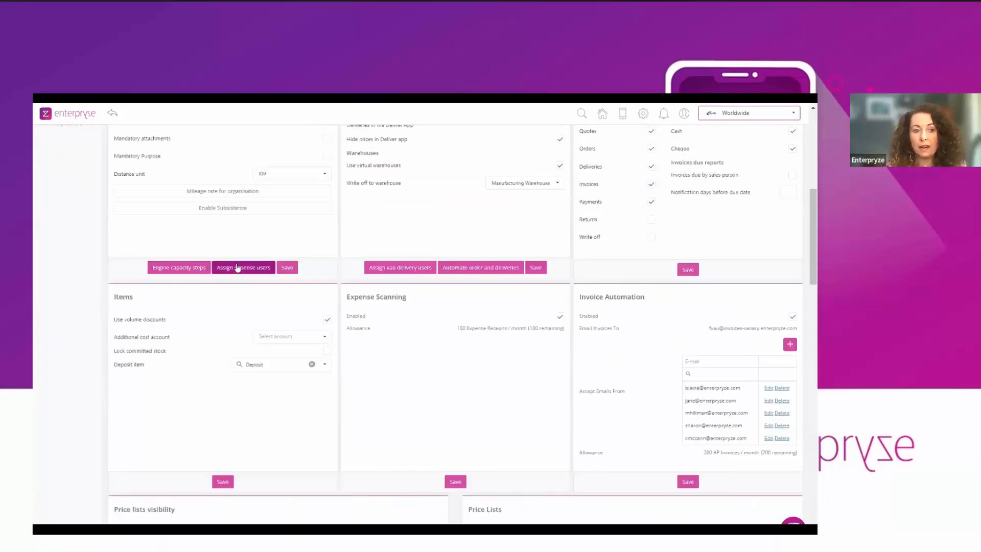
pyautogui.click(238, 268)
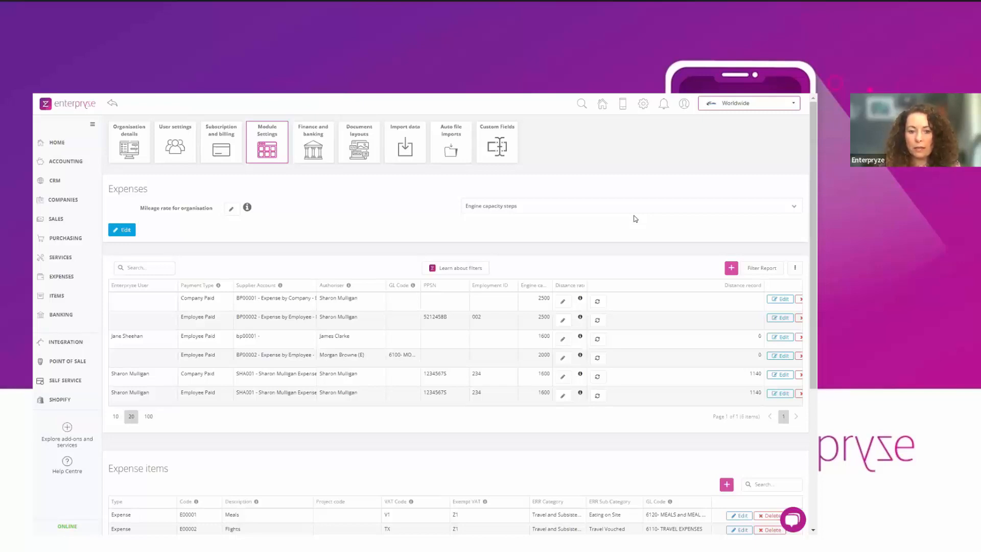
pyautogui.hotkey('alt', 'Tab')
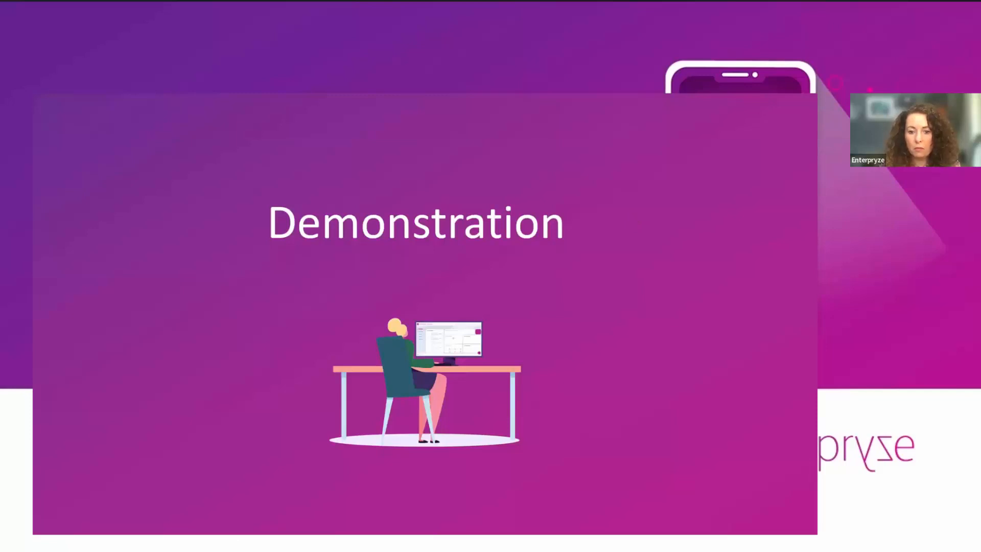